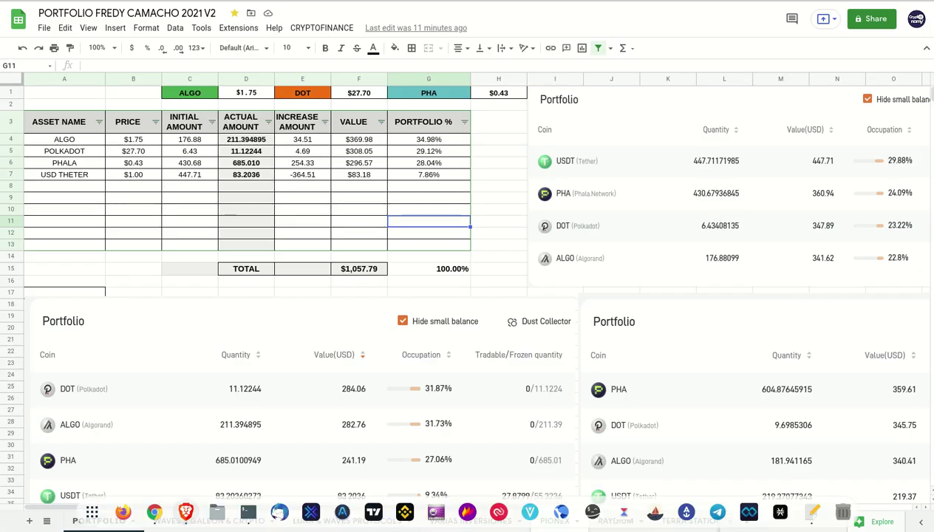
- Open the calculator and move it so the whole window is visible over the spreadsheet
key(XF86Calculator)
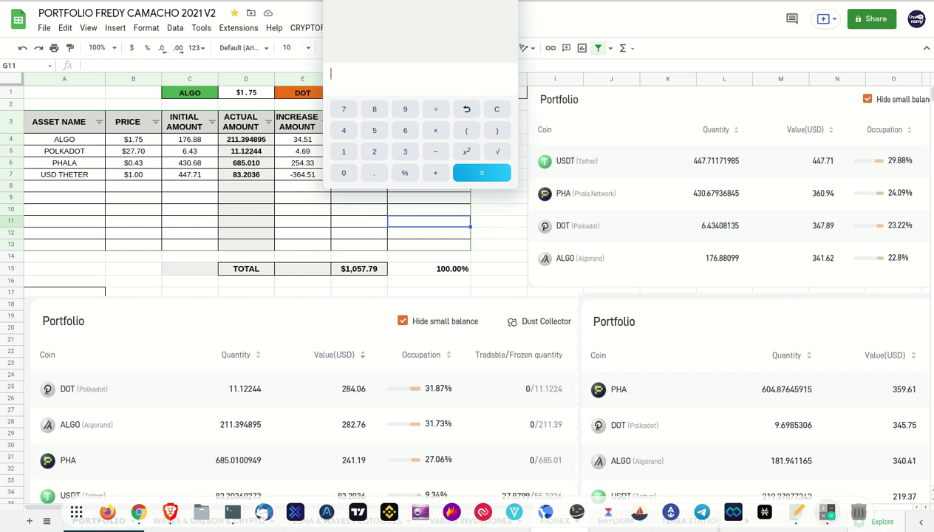
drag(421, 29, 382, 138)
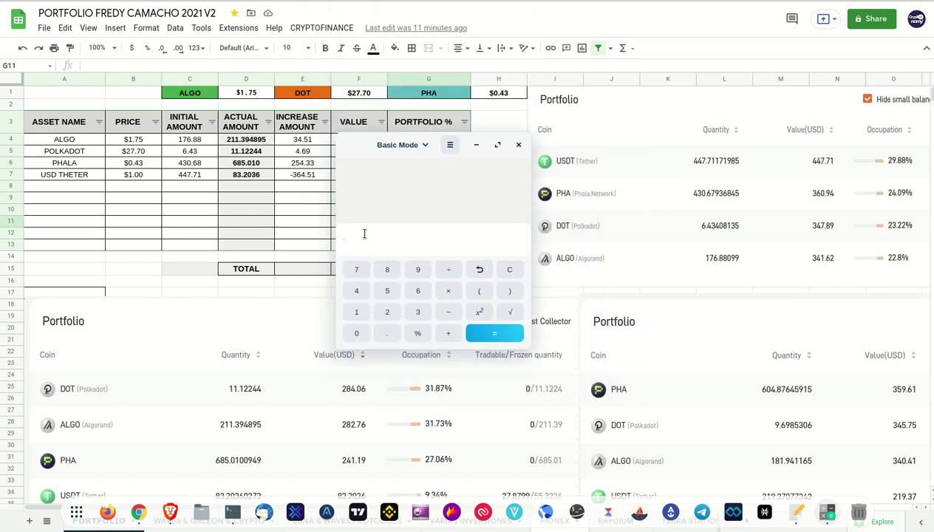
text(447.71+430+67+)
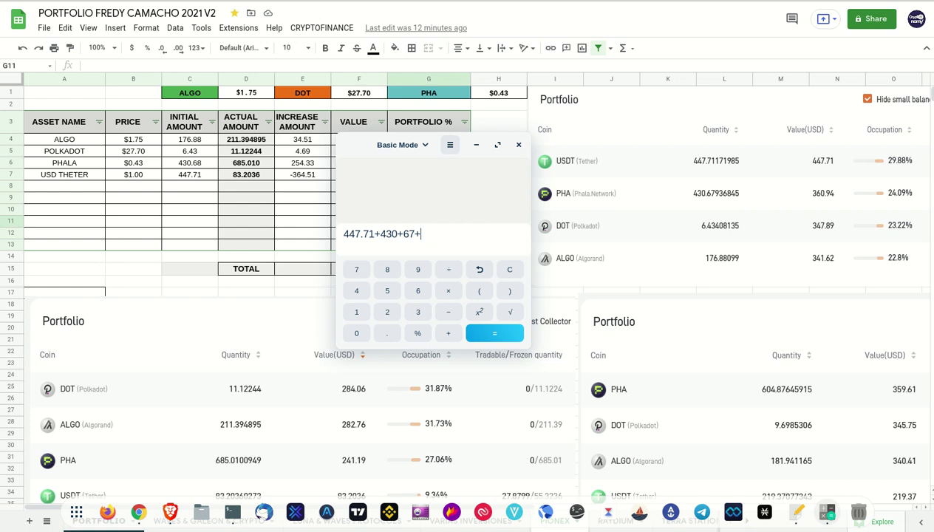
key(BackSpace)
key(BackSpace)
key(BackSpace)
key(BackSpace)
key(BackSpace)
key(BackSpace)
key(BackSpace)
key(BackSpace)
key(BackSpace)
key(BackSpace)
key(BackSpace)
key(BackSpace)
key(BackSpace)
key(BackSpace)
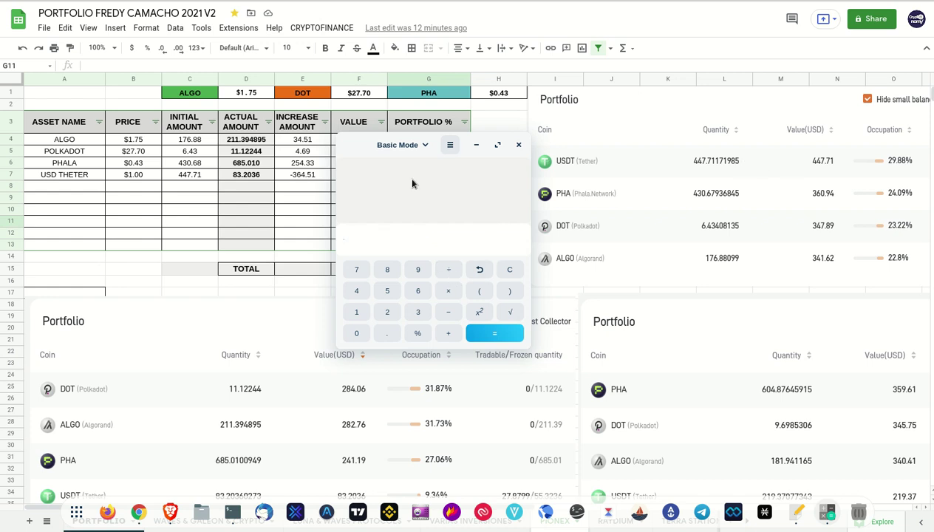
- Add up the initial portfolio's USD values, 447.71+360.94+347.89+341.62, in the calculator and close it
drag(360, 144, 617, 131)
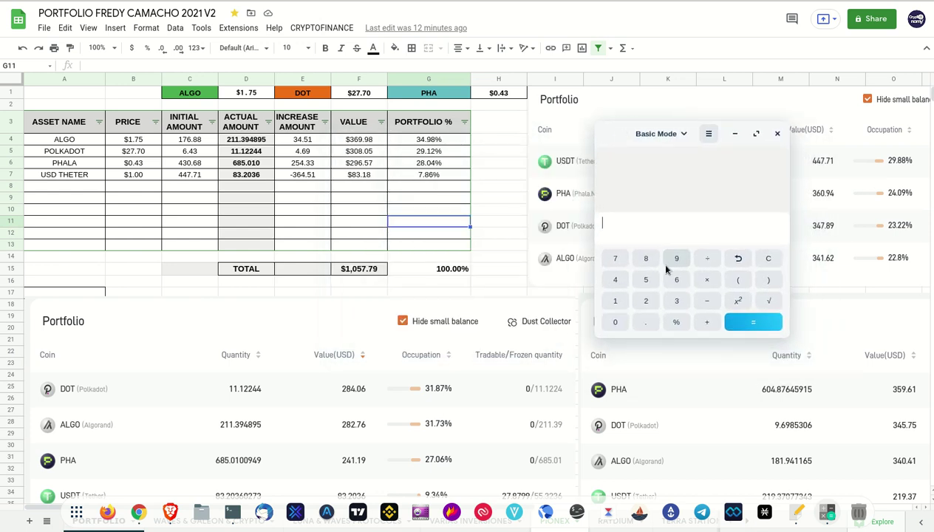
text(447)
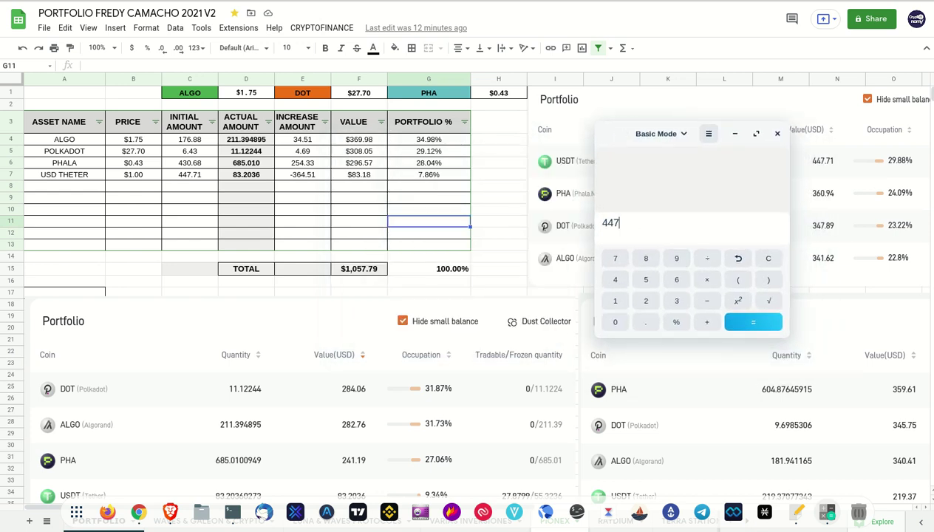
text(.71+360.94+347.8)
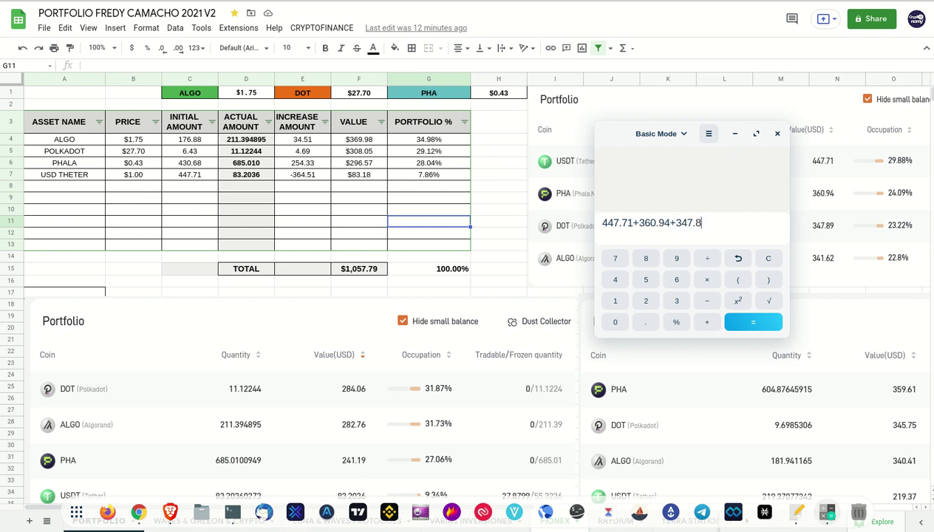
text(9+341.62)
key(Return)
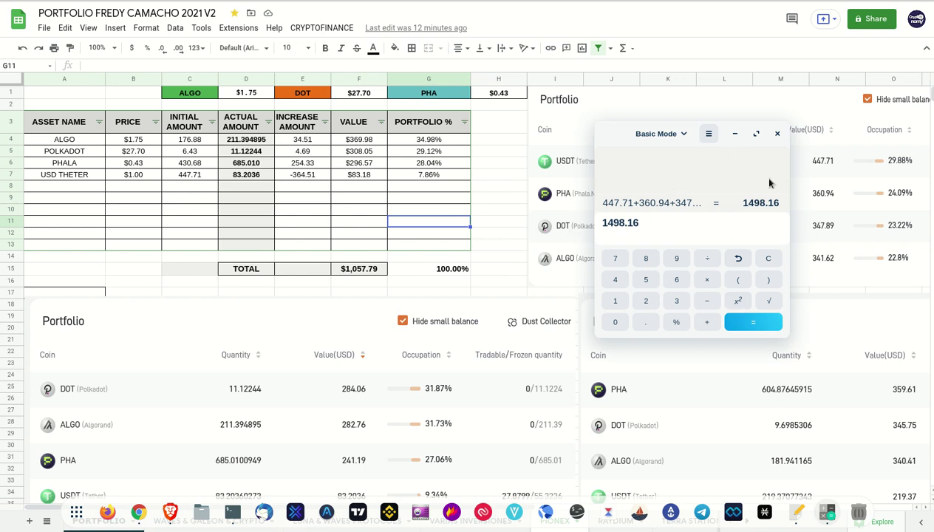
click(776, 134)
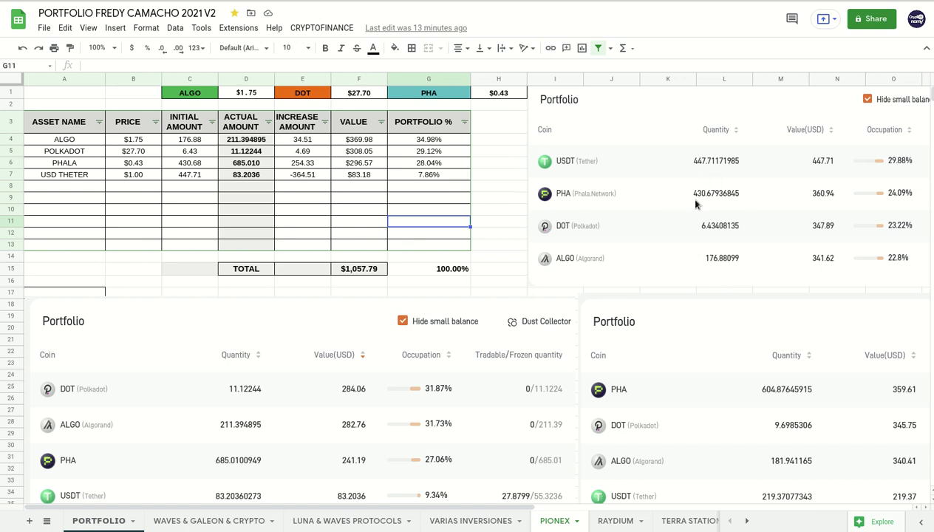
- Narrow column G slightly so it fits the PORTFOLIO % header more closely
click(129, 212)
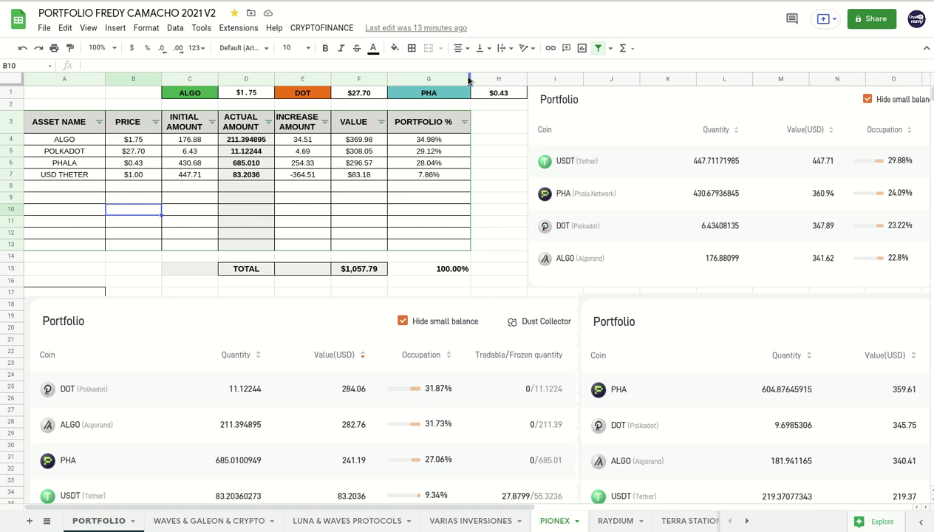
drag(471, 78, 451, 75)
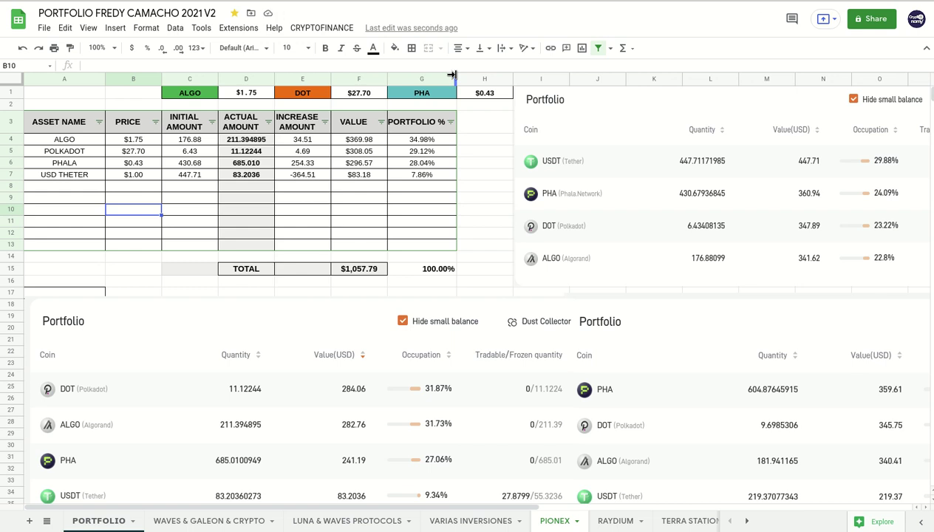
drag(452, 75, 455, 78)
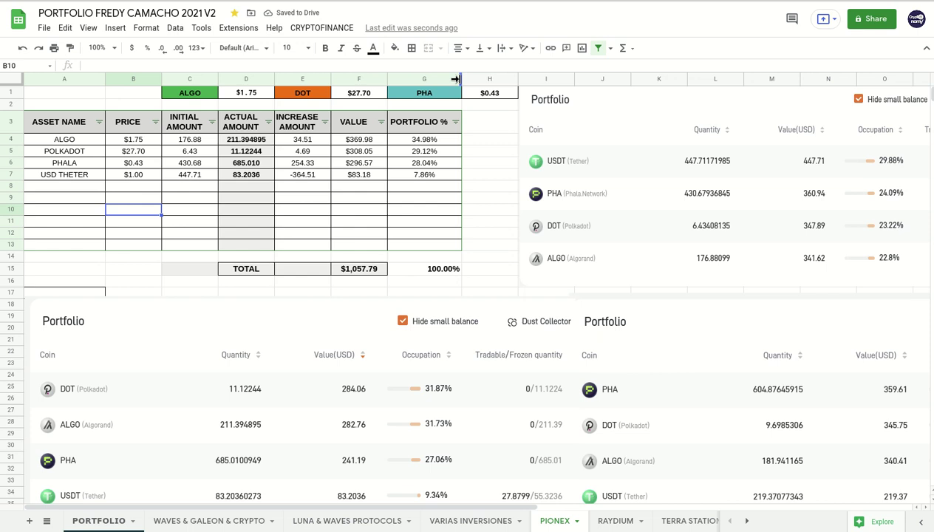
click(324, 201)
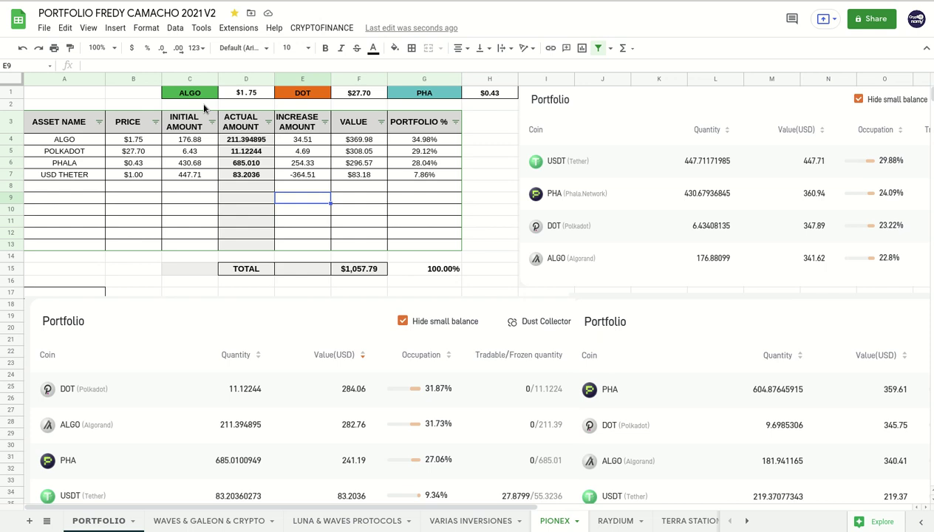
- Review the CRYPTOFINANCE price formulas for ALGO, DOT and PHA in cells D1, F1 and H1
click(249, 95)
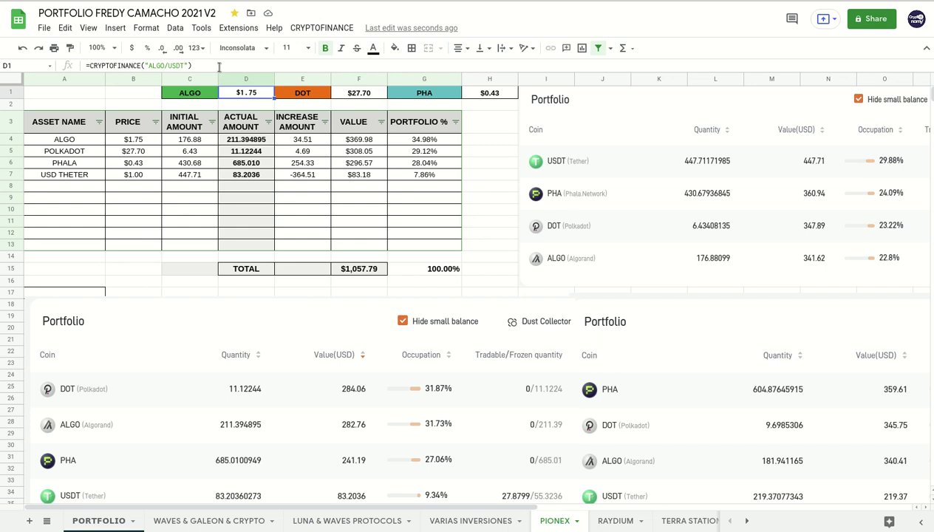
drag(218, 67, 85, 63)
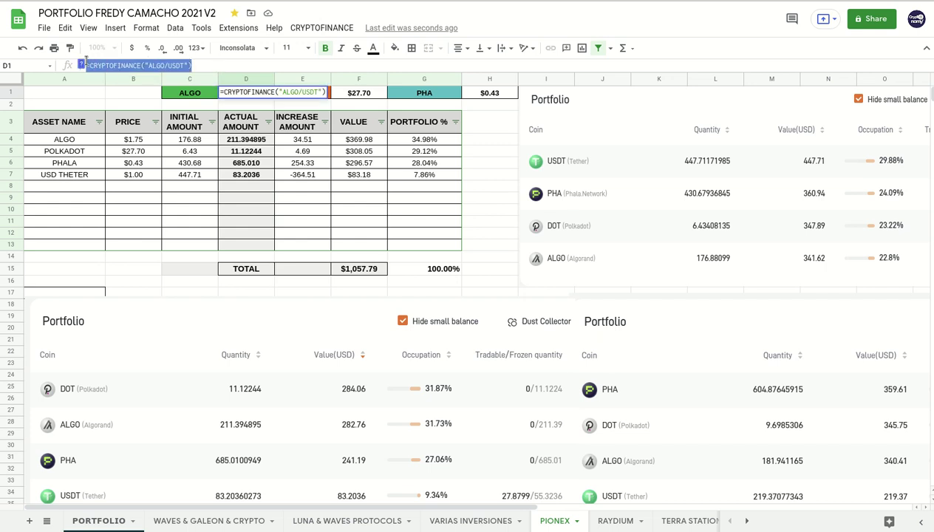
click(163, 65)
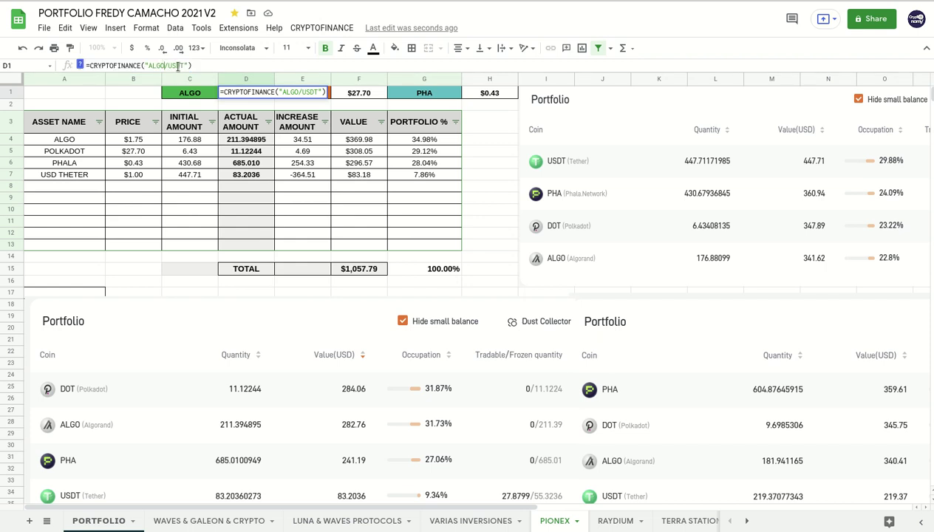
click(362, 93)
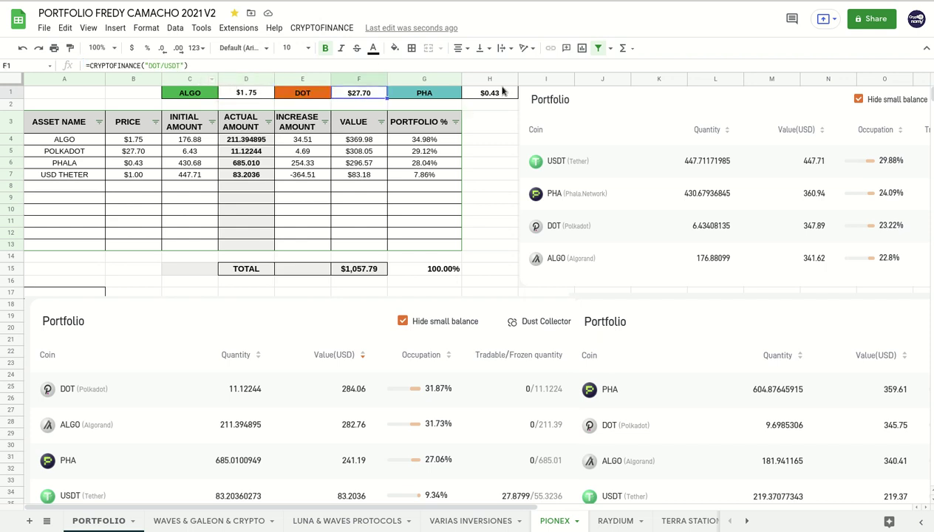
click(503, 93)
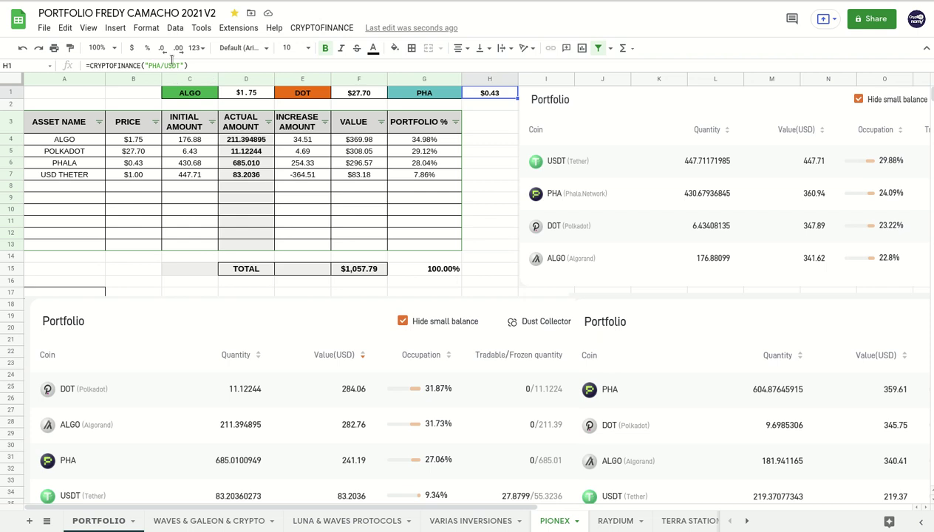
click(433, 211)
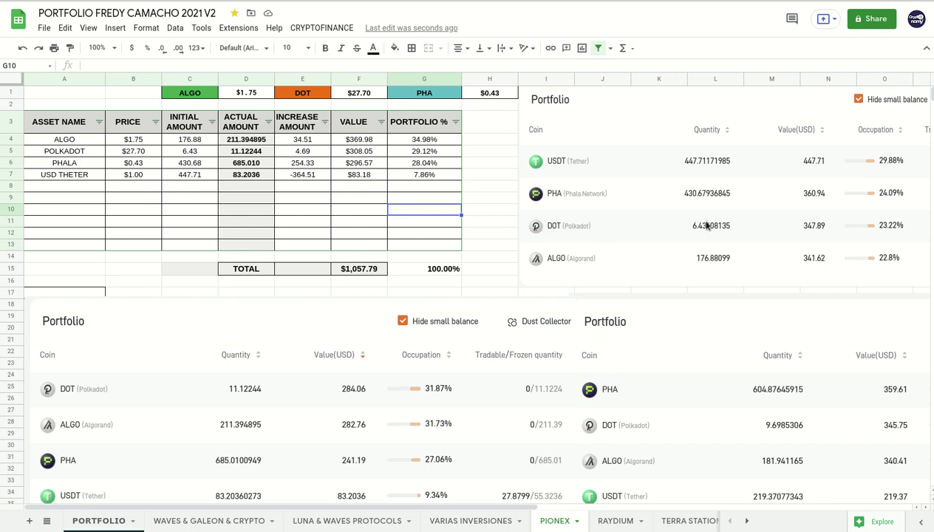
- Switch to Pionex and open the trading account page with its coin portfolio
click(192, 165)
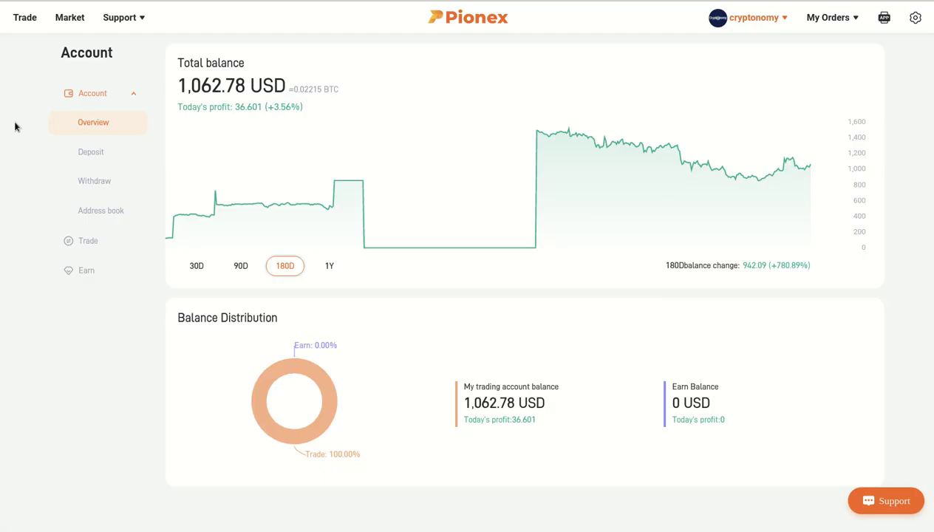
click(87, 245)
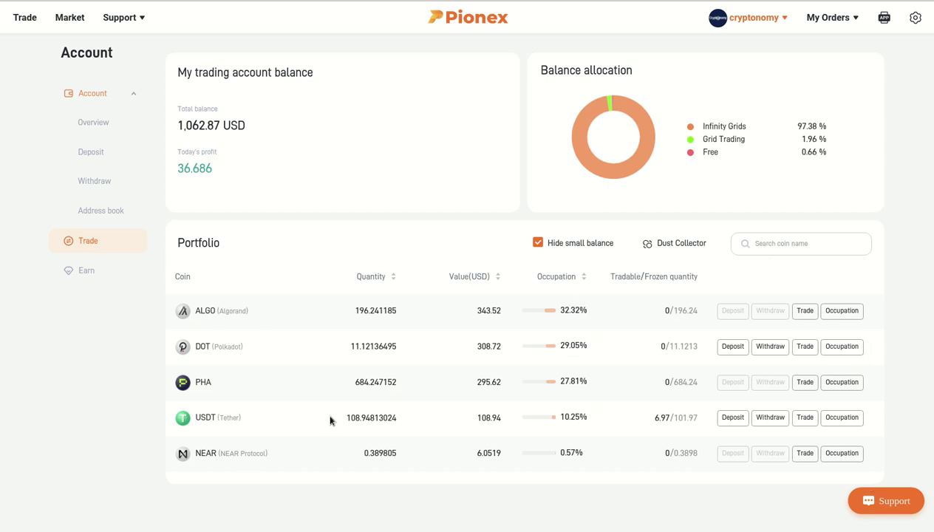
scroll(330, 420, down, 1)
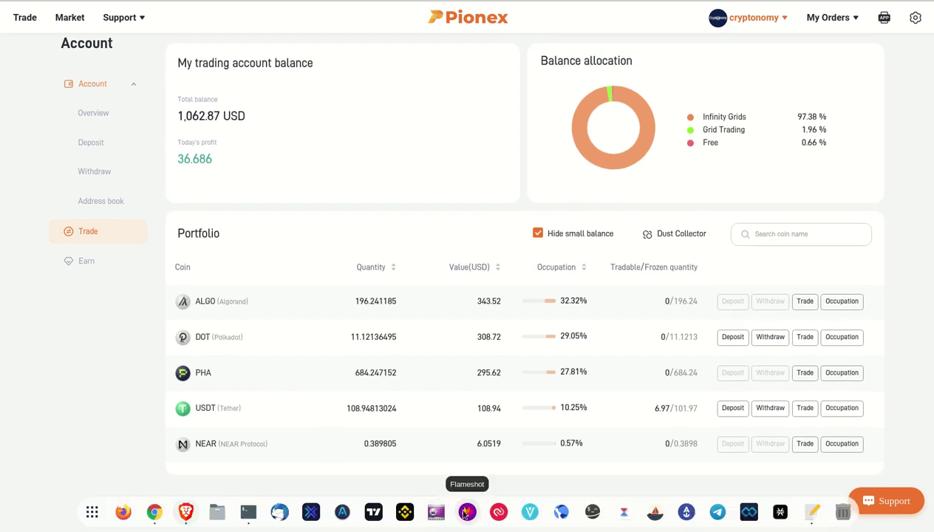
- Capture the portfolio table from the Coin through Occupation columns with Flameshot and copy it to the clipboard
right_click(467, 512)
click(472, 420)
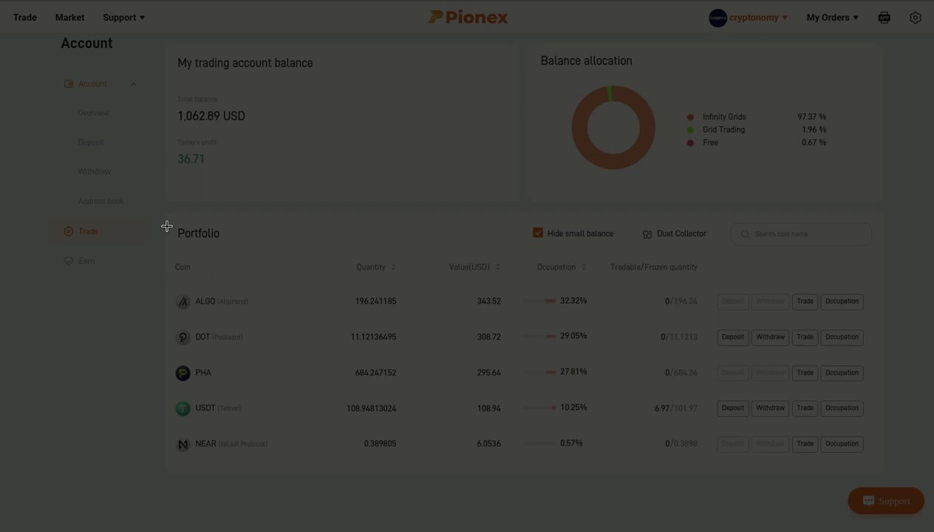
drag(161, 209, 611, 463)
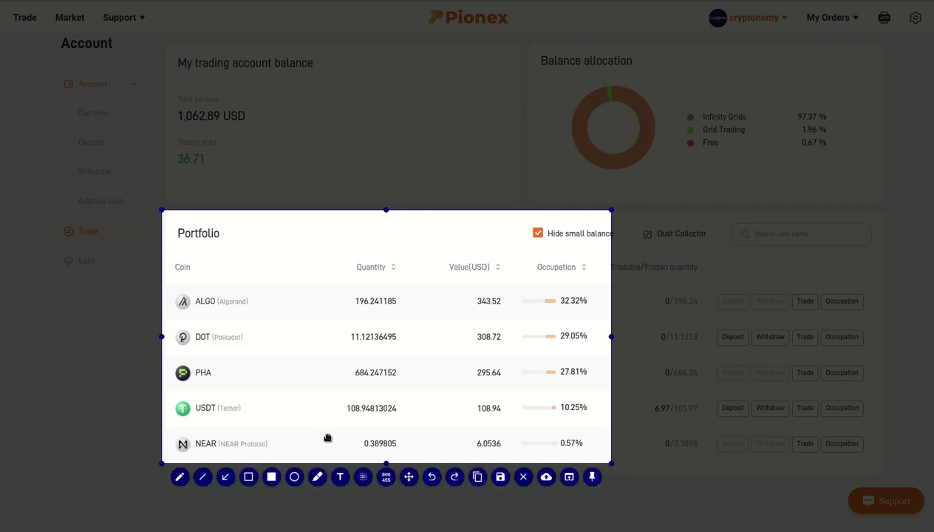
click(476, 478)
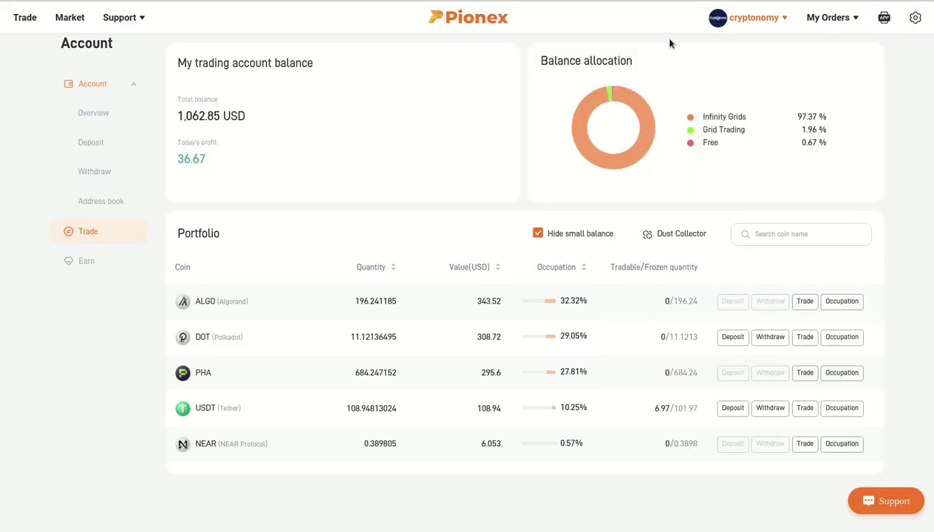
- Switch back to Google Sheets and move both lower portfolio images down to start around row 35
key(alt+Tab)
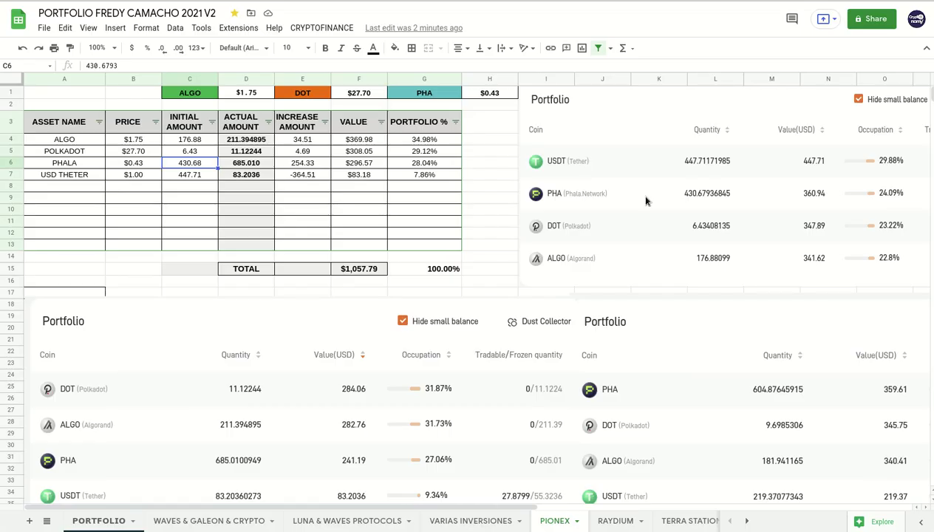
scroll(708, 313, down, 1)
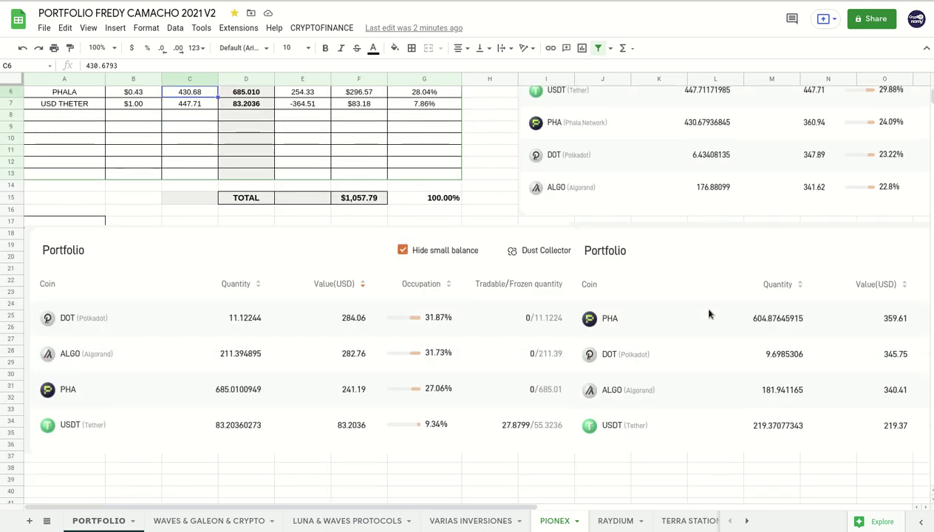
scroll(707, 314, down, 1)
click(189, 252)
drag(188, 252, 198, 461)
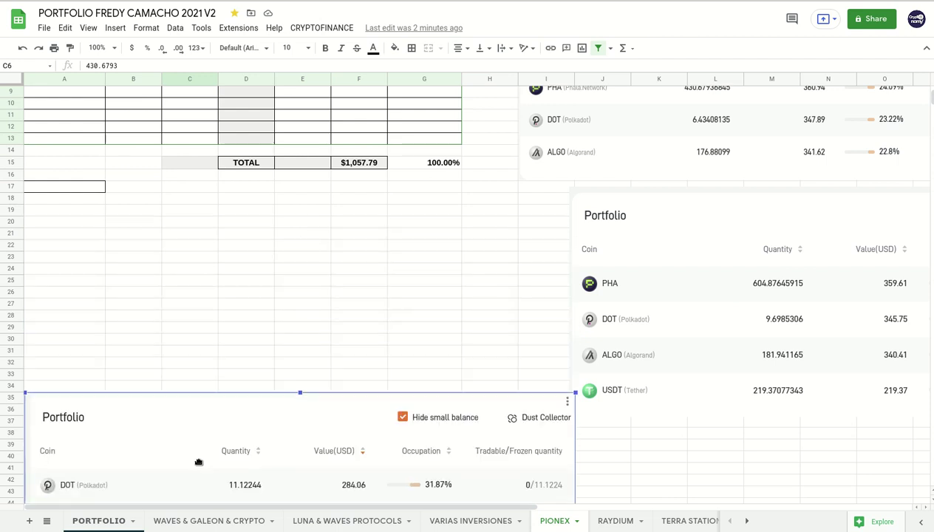
click(724, 257)
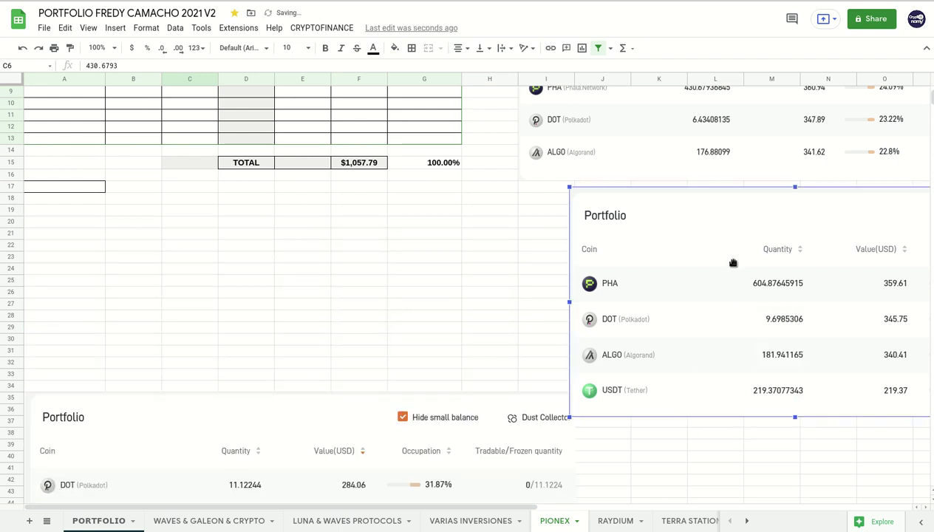
drag(723, 249, 739, 484)
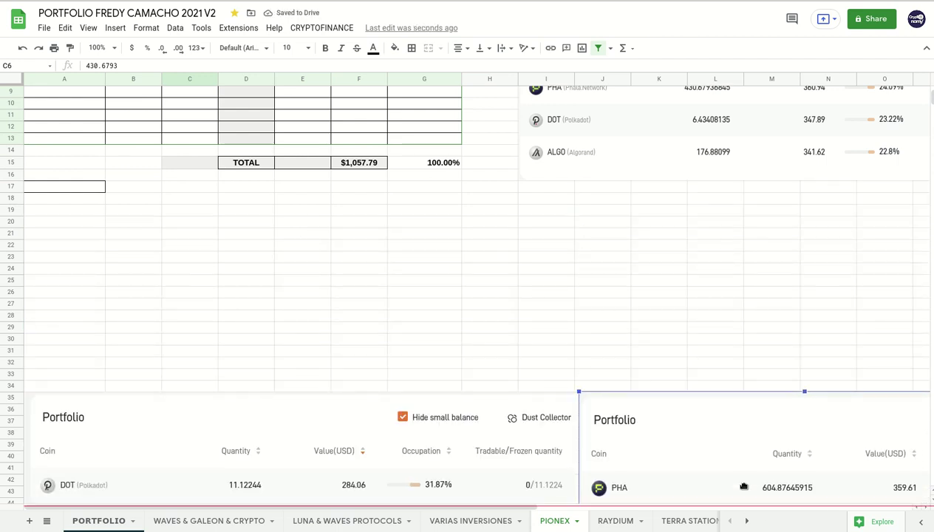
click(573, 284)
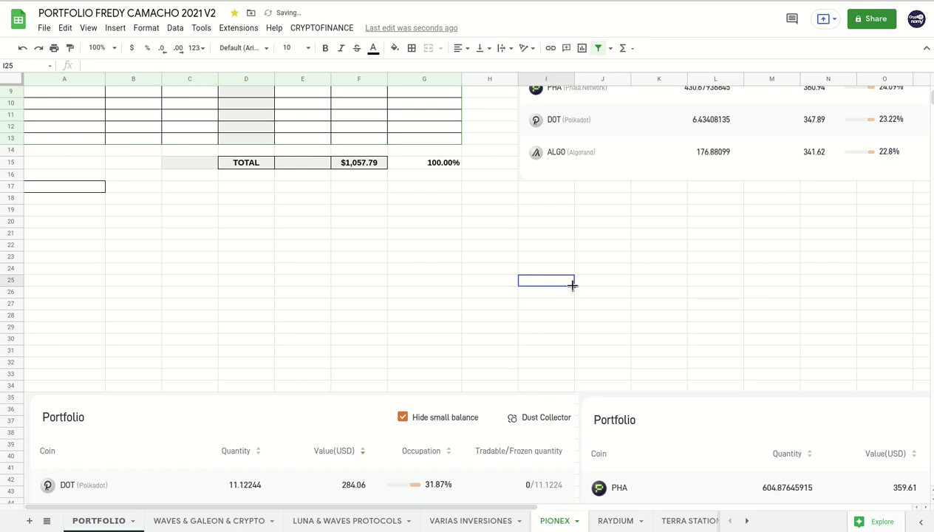
- Paste the copied portfolio screenshot at cell A17 and shift it slightly so it sits just below the TOTAL row
click(51, 191)
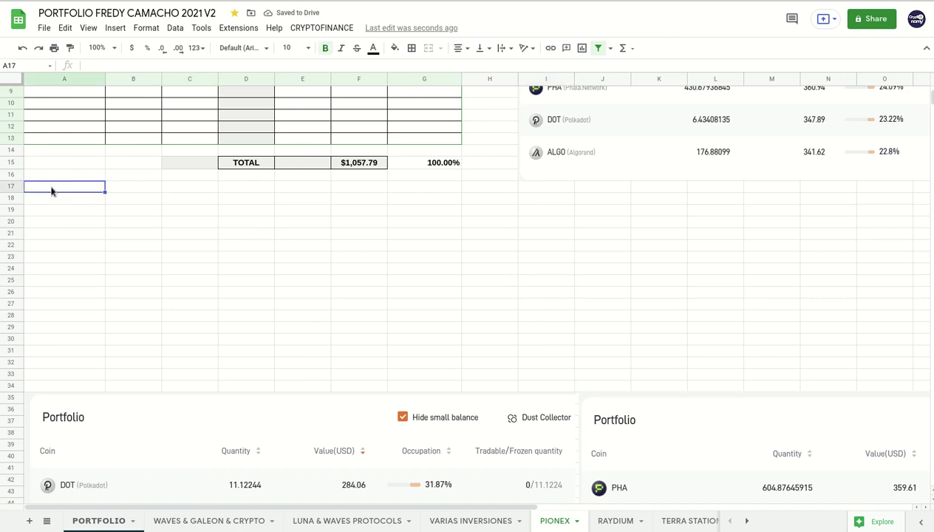
key(ctrl+v)
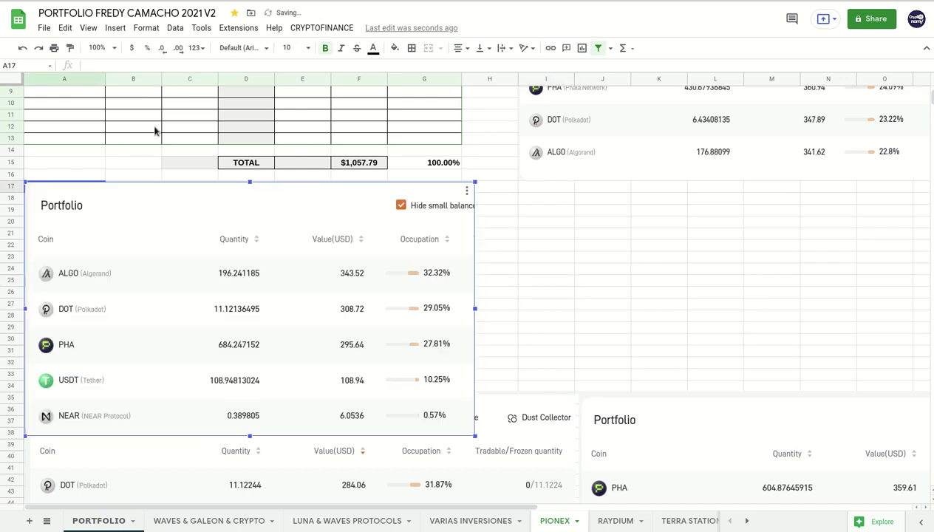
click(516, 338)
scroll(516, 341, up, 1)
scroll(517, 341, up, 2)
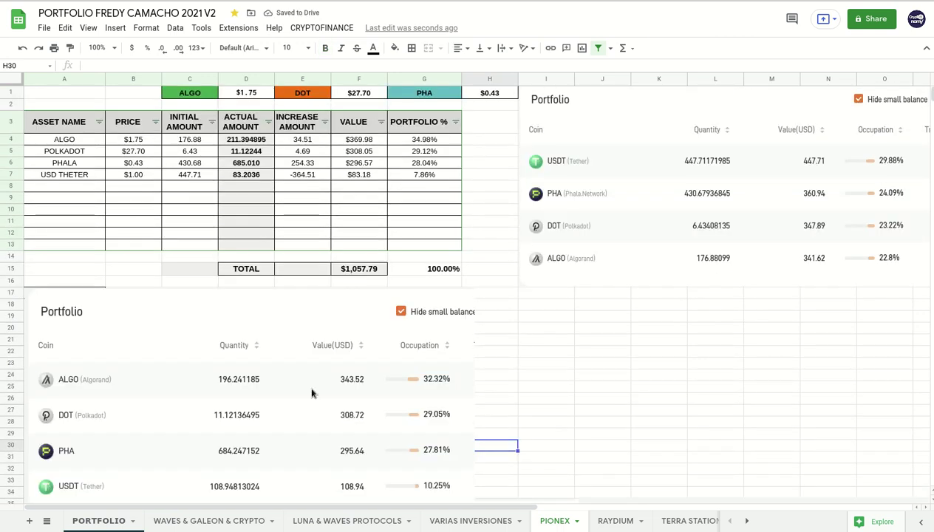
click(242, 338)
drag(242, 338, 250, 329)
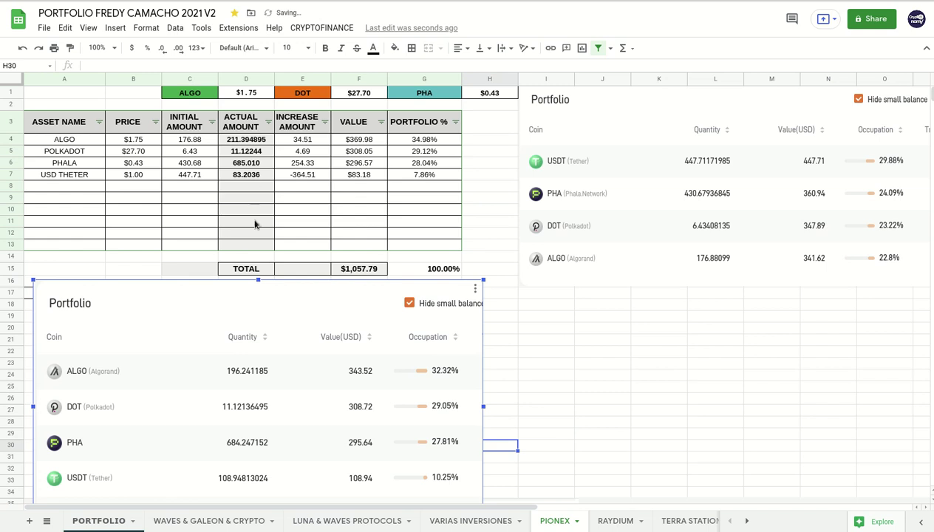
- Compare the newly pasted portfolio screenshot below the TOTAL row with the older portfolio images around row 35
click(603, 398)
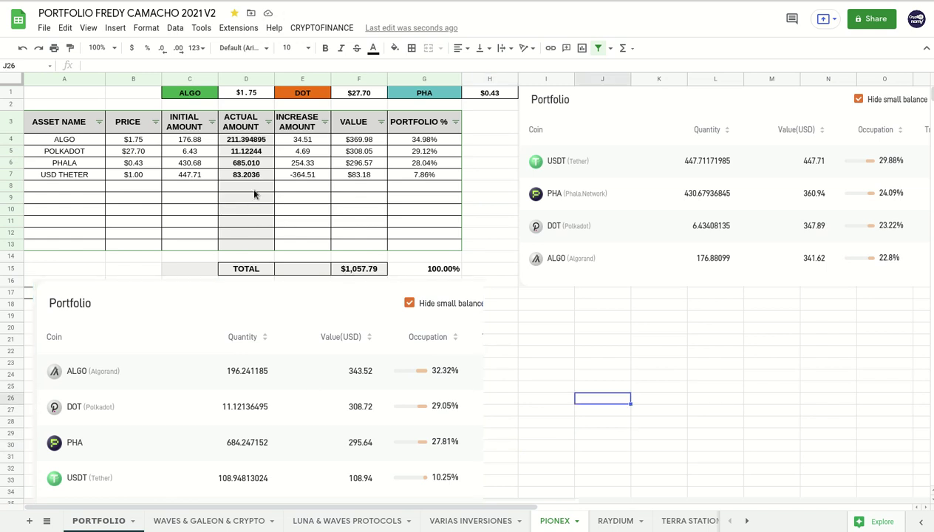
scroll(550, 406, down, 3)
scroll(551, 406, down, 5)
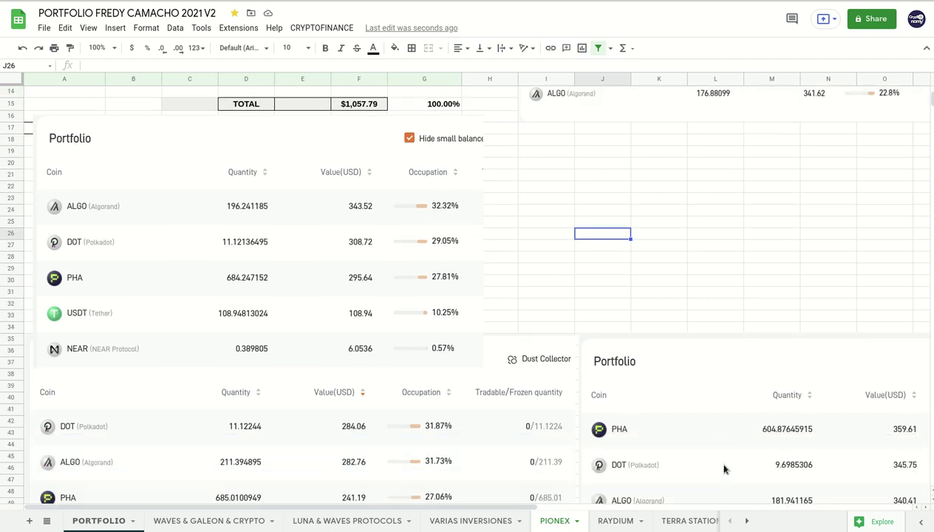
scroll(803, 438, down, 2)
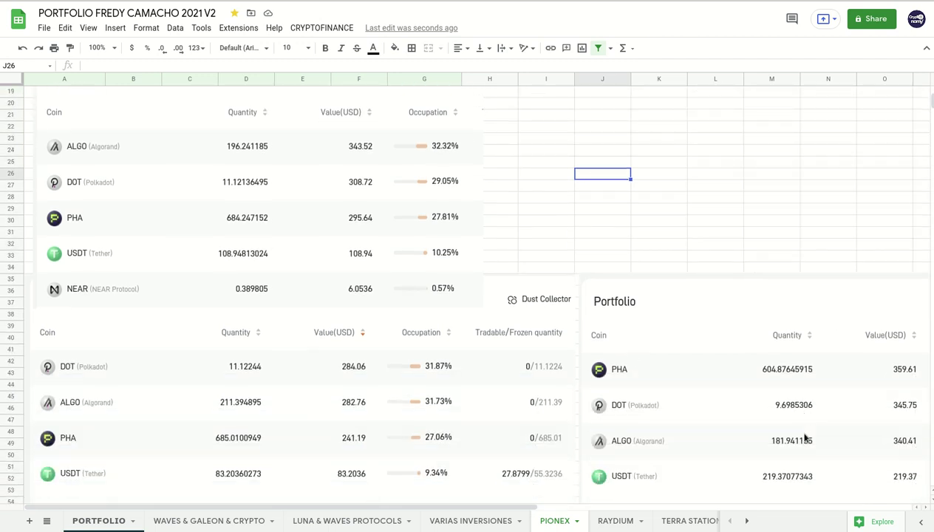
scroll(804, 438, down, 1)
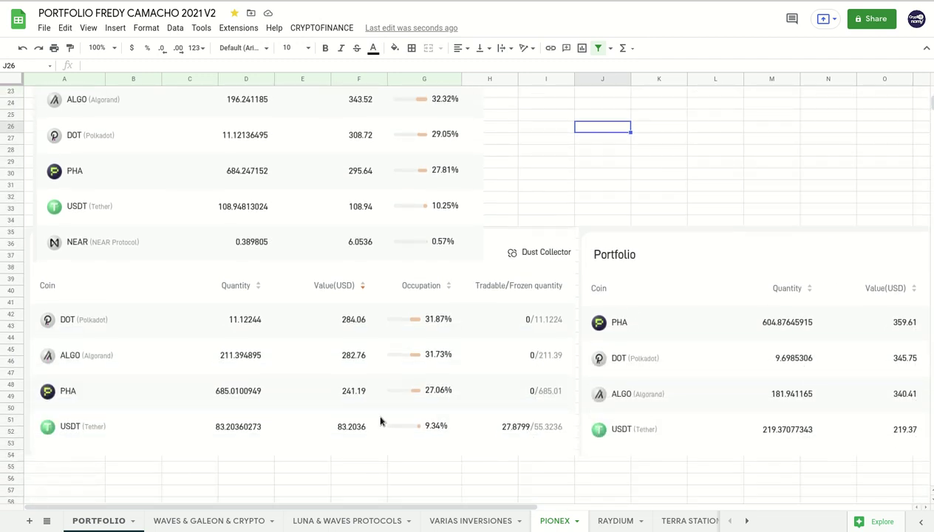
click(158, 376)
scroll(409, 192, up, 3)
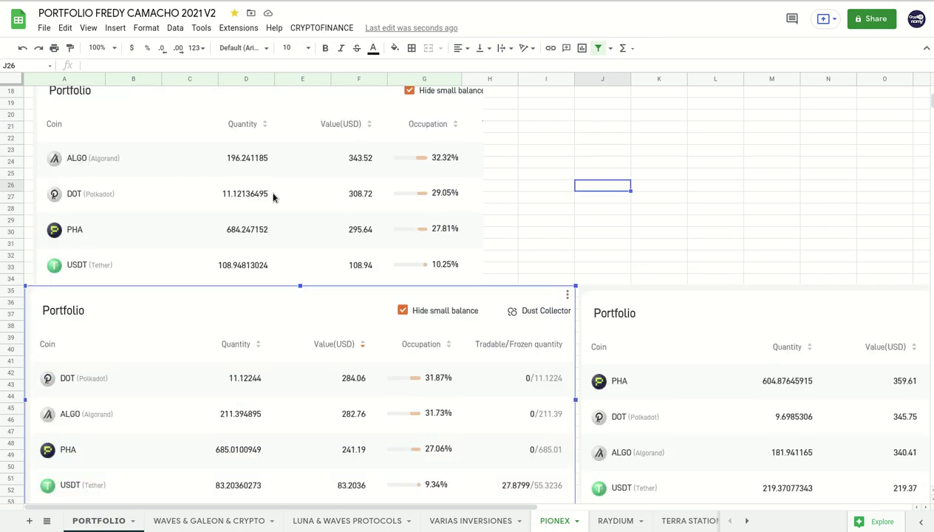
scroll(261, 200, up, 2)
click(175, 282)
scroll(175, 280, up, 3)
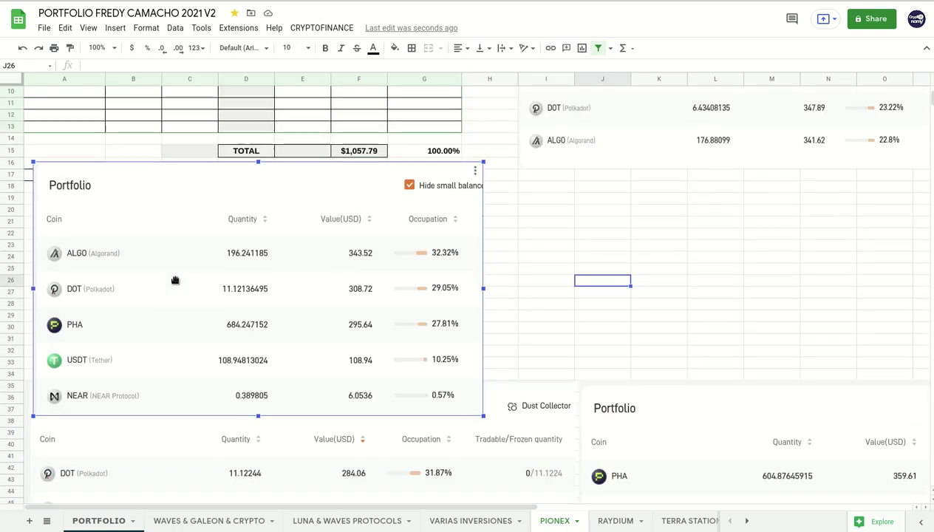
scroll(175, 280, up, 1)
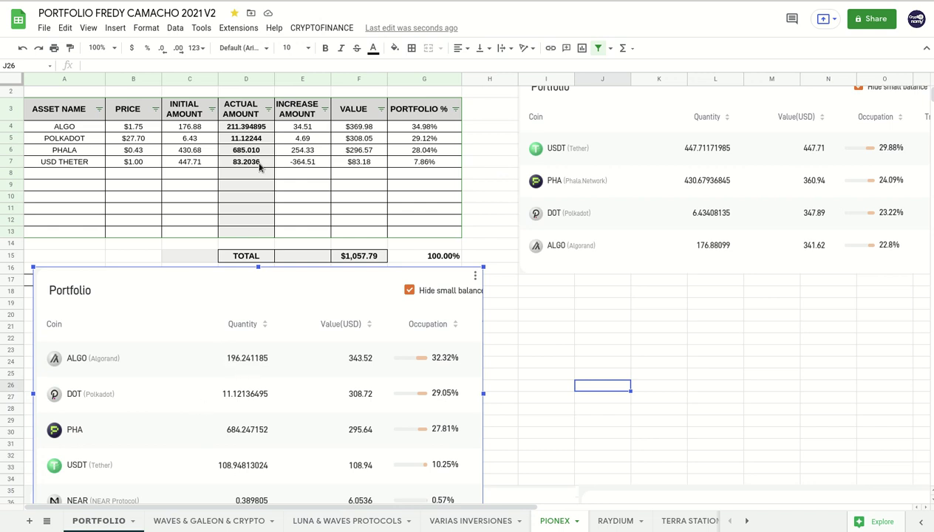
- Set ALGO's Actual Amount in D4 to 196.2411, following the quantity in the new portfolio screenshot
click(242, 127)
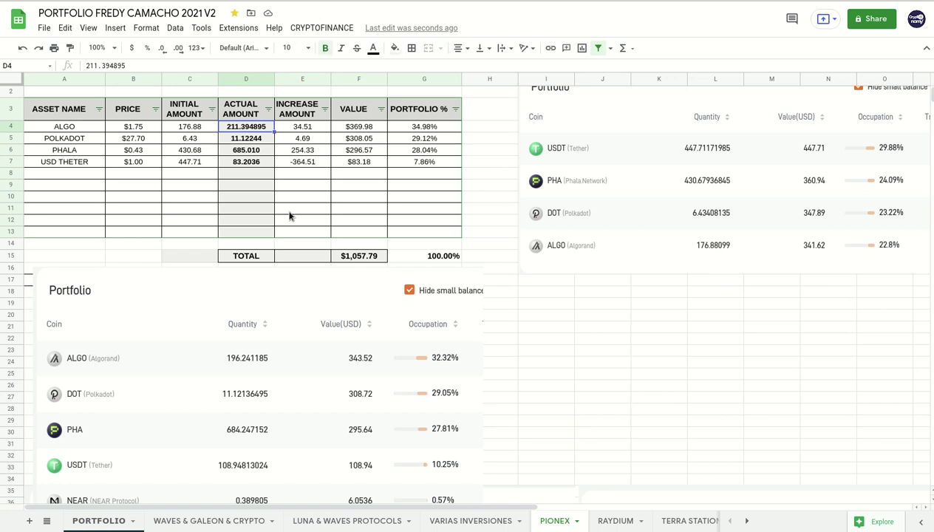
text(196.2)
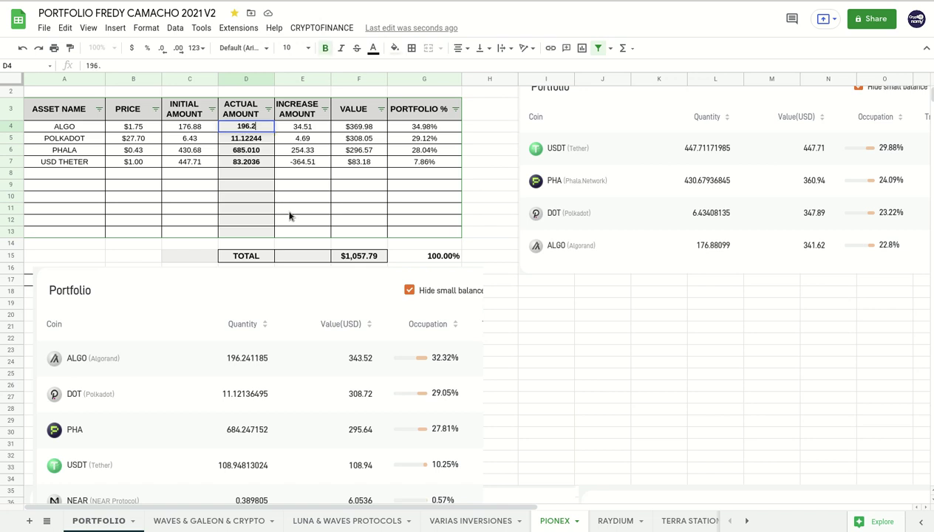
text(411)
key(Return)
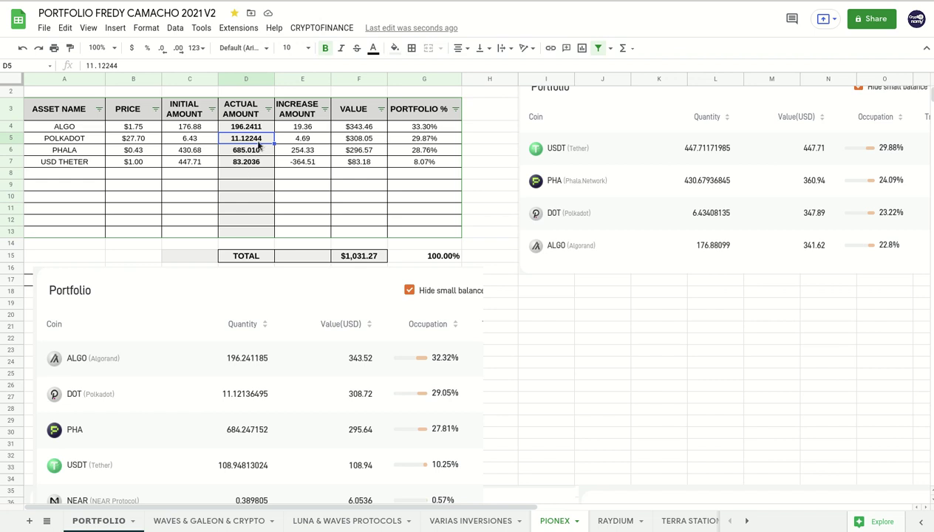
- Set Polkadot's Actual Amount in D5 to 11.1213
text(11.2)
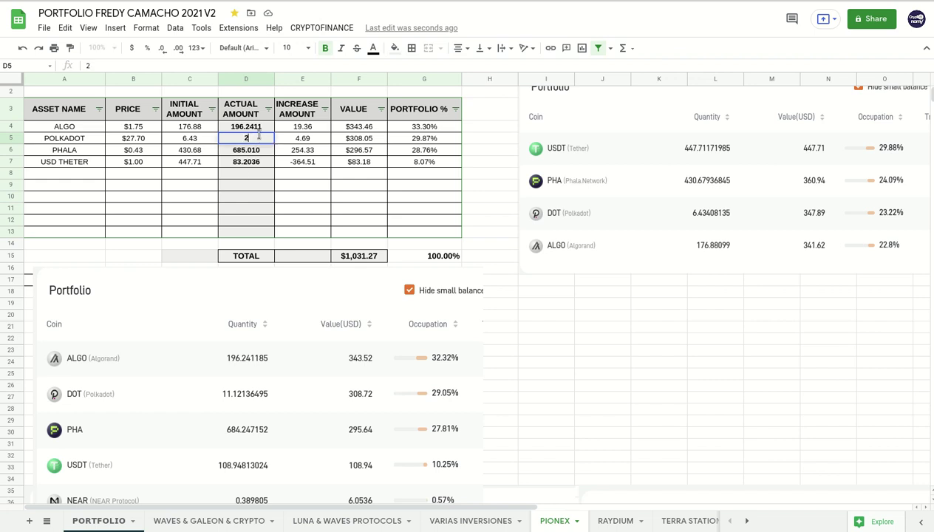
text(1)
key(BackSpace)
key(BackSpace)
text(1213)
key(Return)
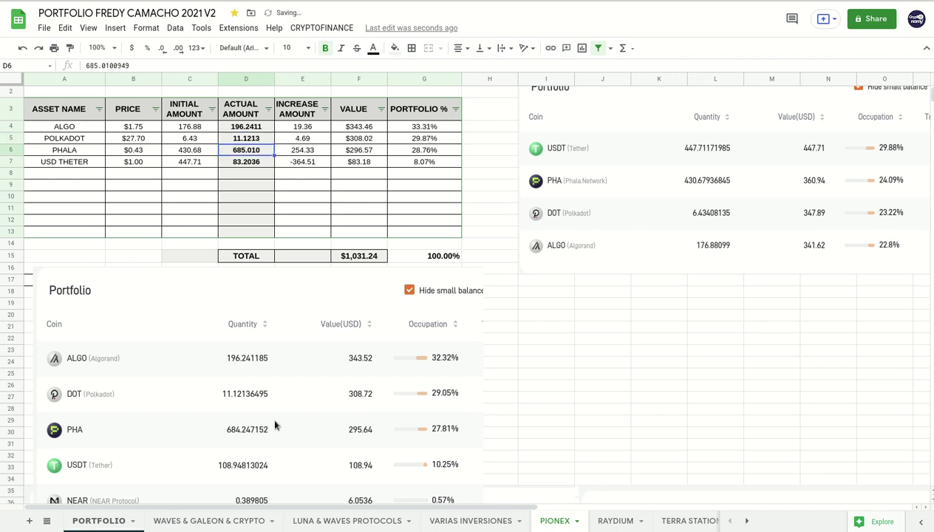
- Set Phala's Actual Amount in D6 to 684.247152
text(684.)
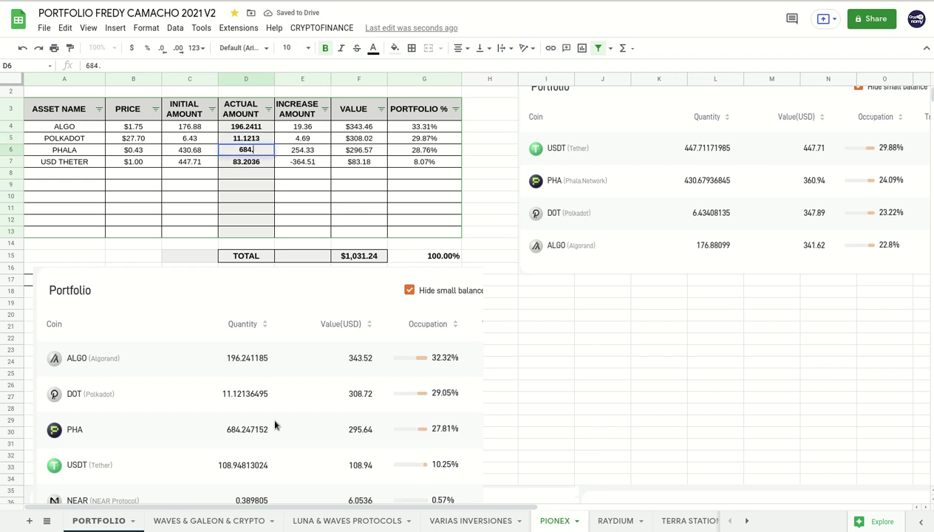
text(247152)
key(Return)
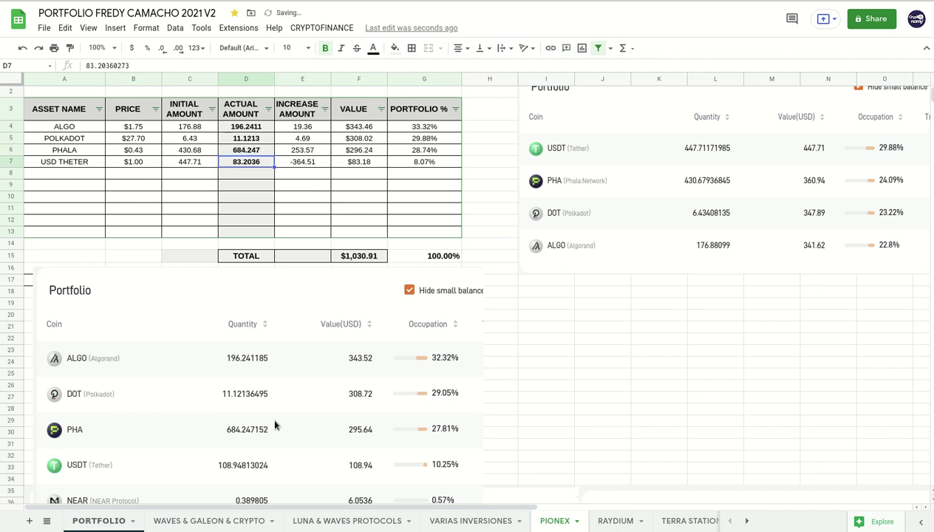
scroll(274, 422, down, 1)
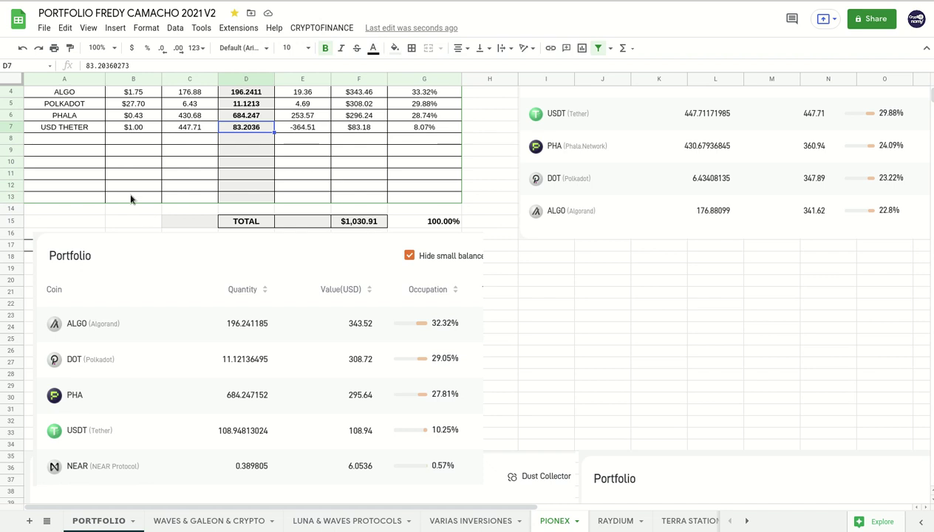
scroll(131, 198, up, 1)
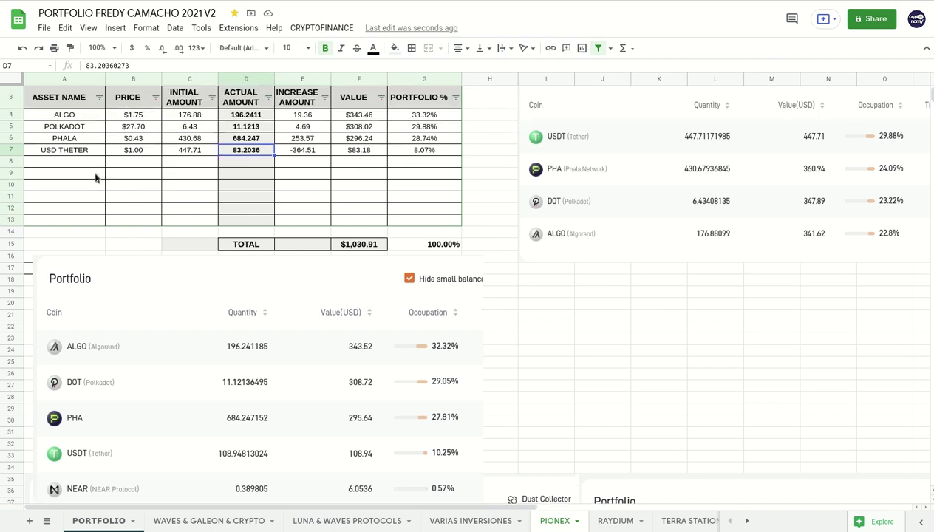
click(10, 150)
right_click(11, 150)
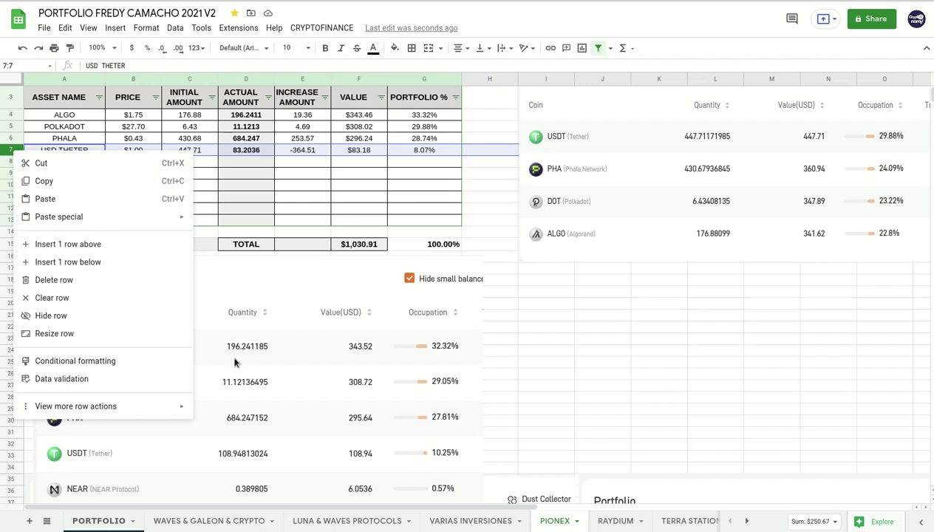
click(640, 338)
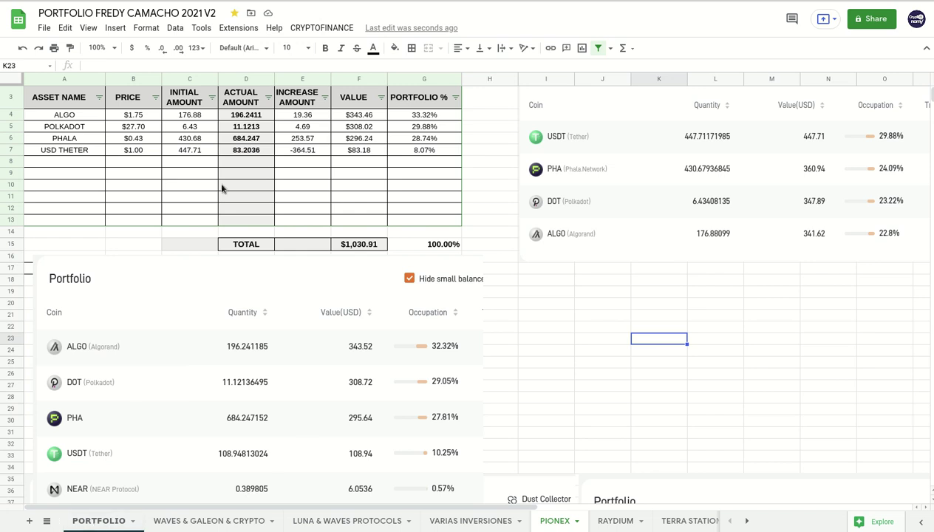
- Set the USD Theter Actual Amount in D7 to 108.94
scroll(276, 220, up, 1)
scroll(352, 296, up, 1)
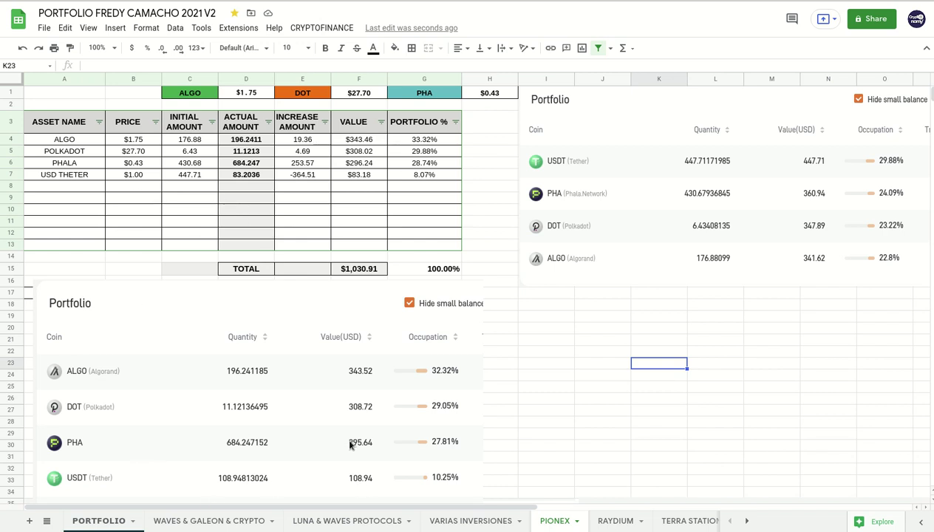
click(245, 173)
text(108.94)
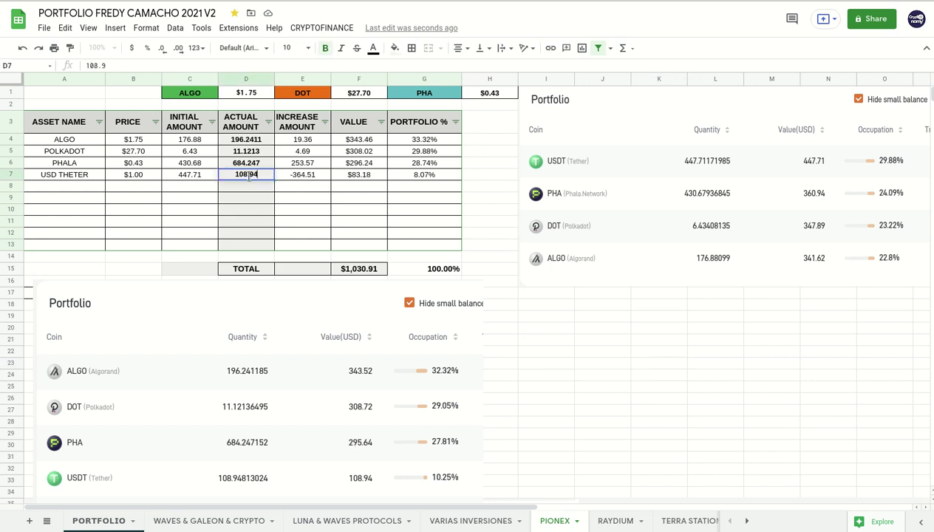
key(Return)
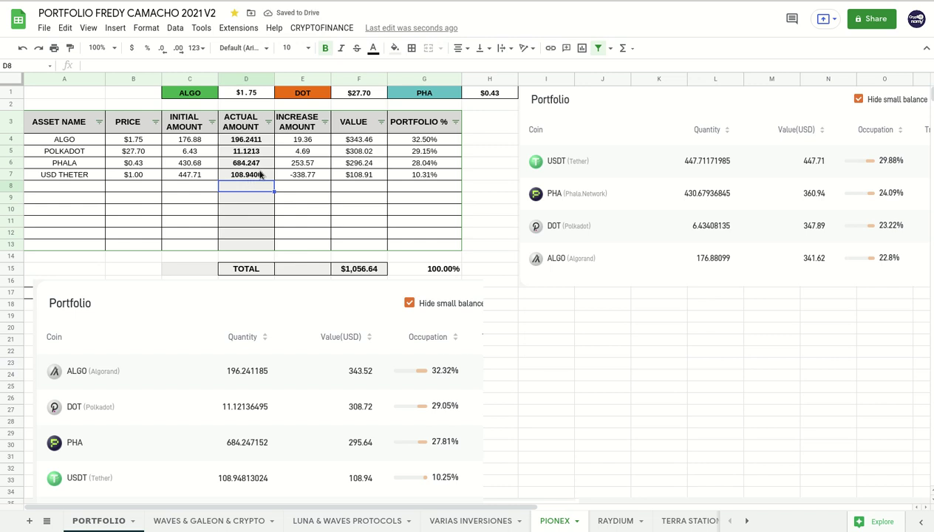
- Examine how ALGO's Increase Amount and Value in row 4 are calculated, including the Actual Amount and the live price formula in D1
click(299, 143)
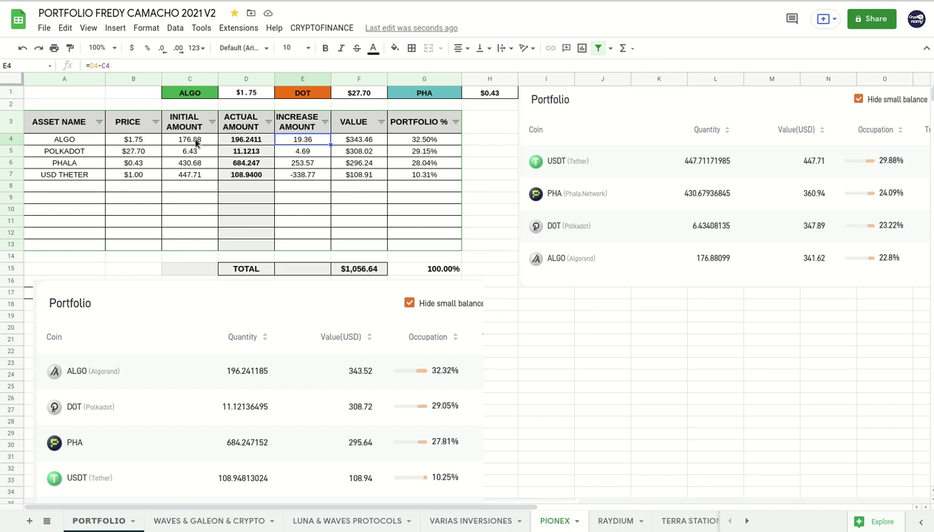
click(110, 67)
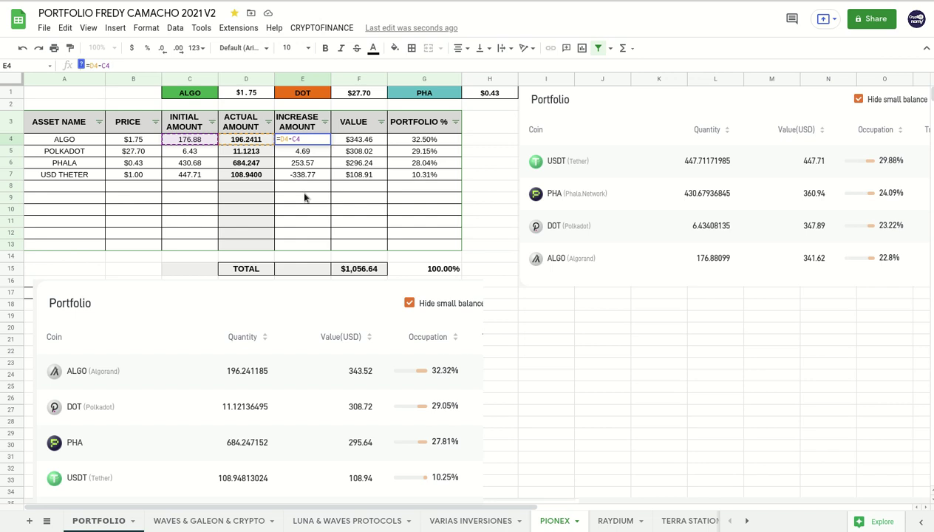
key(Escape)
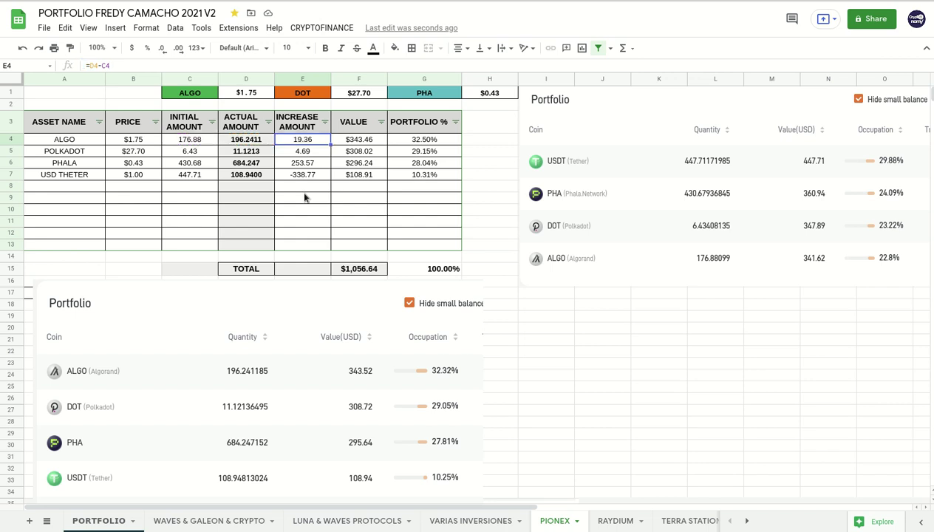
click(362, 141)
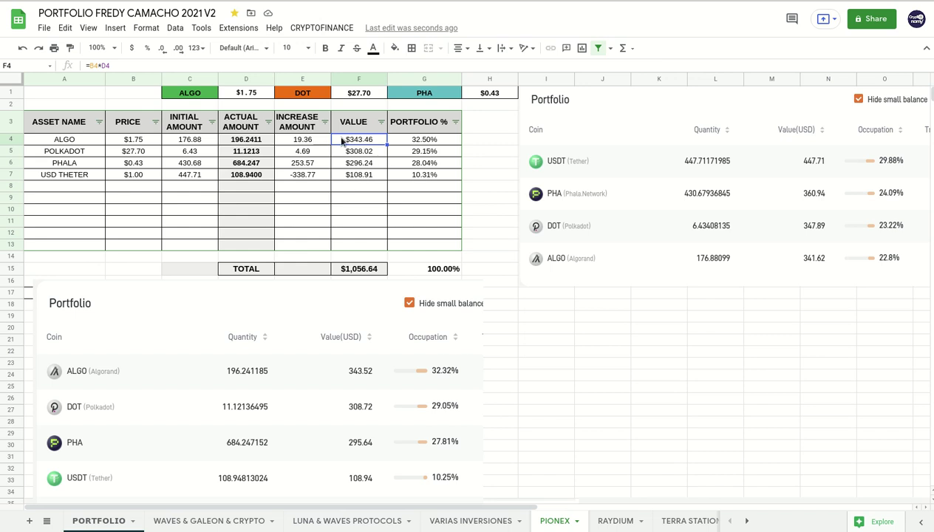
click(249, 141)
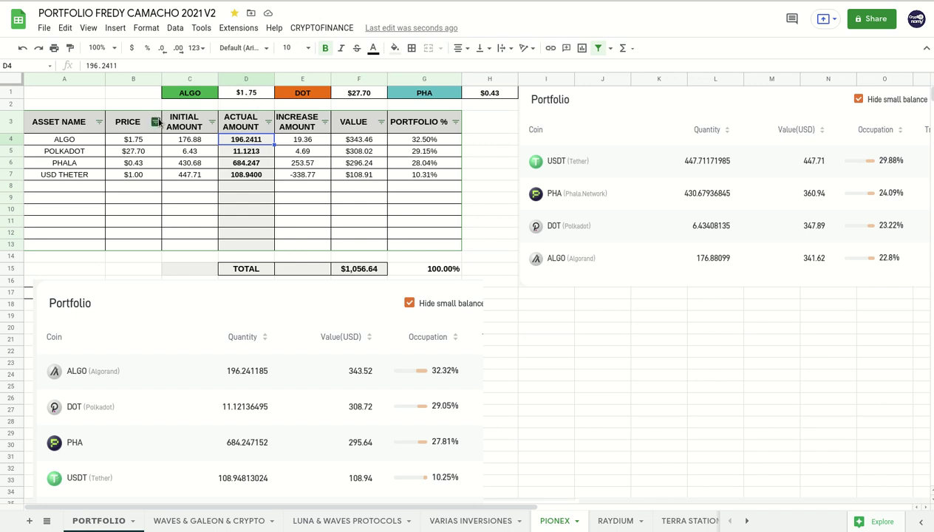
click(238, 93)
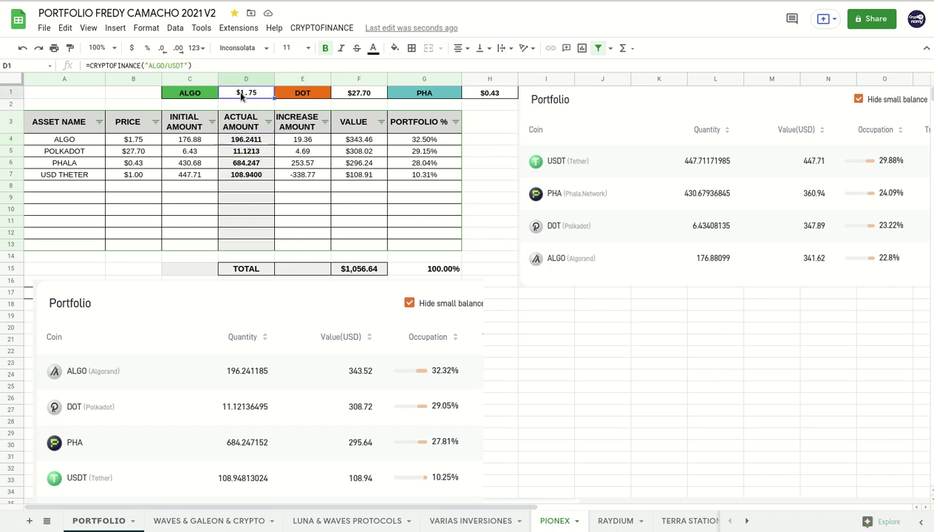
click(364, 138)
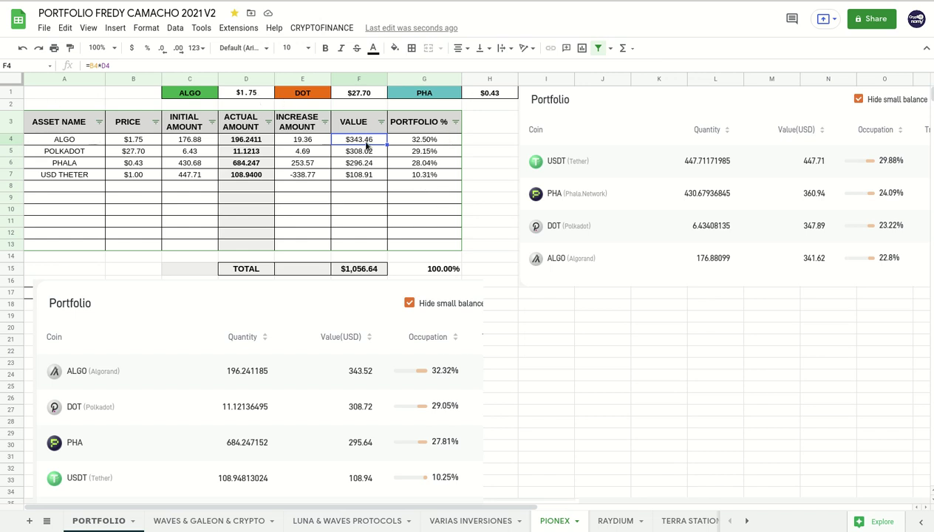
click(249, 144)
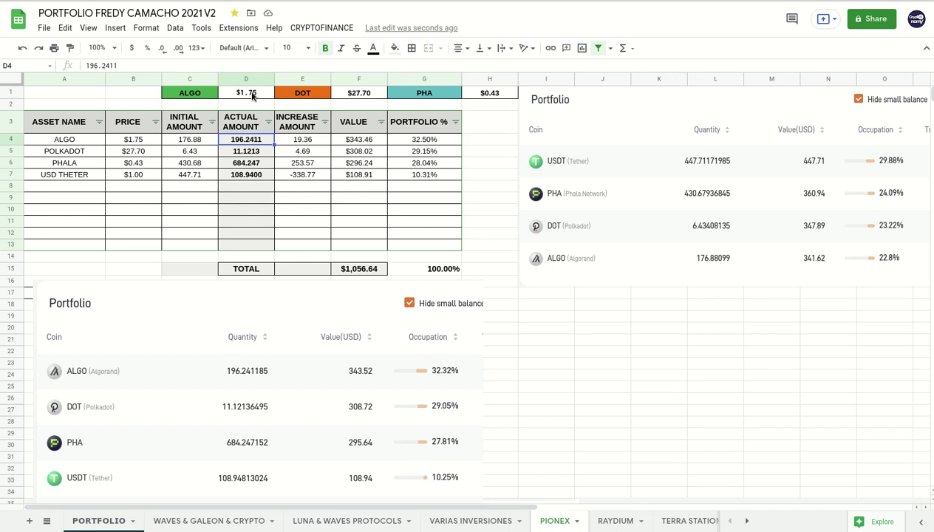
click(251, 94)
click(351, 144)
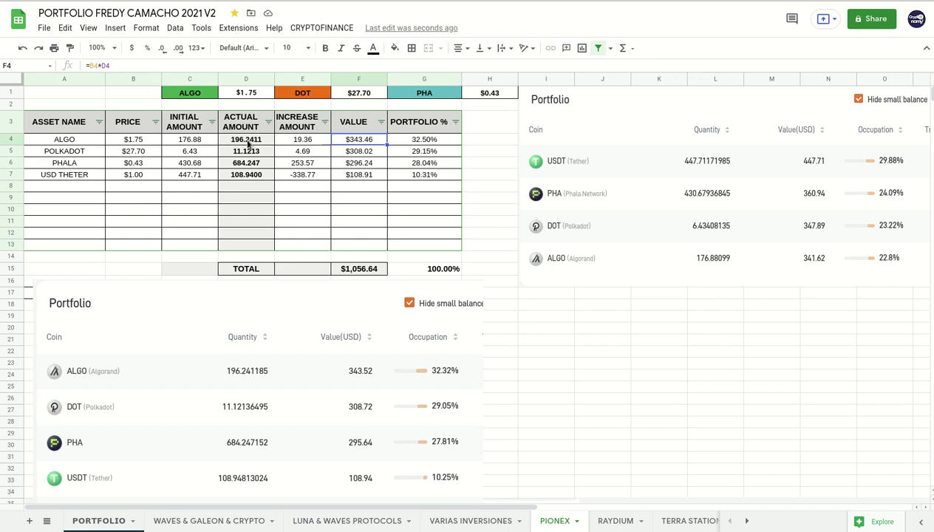
- Check which row 1 price cells feed the ALGO, Polkadot and Phala prices in B4:B6, and review ALGO's Value formula again
click(140, 140)
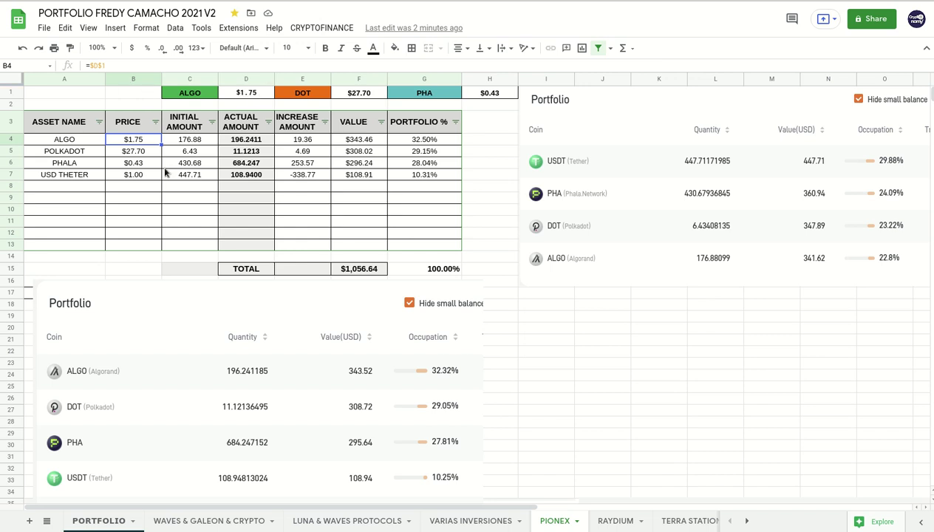
click(136, 155)
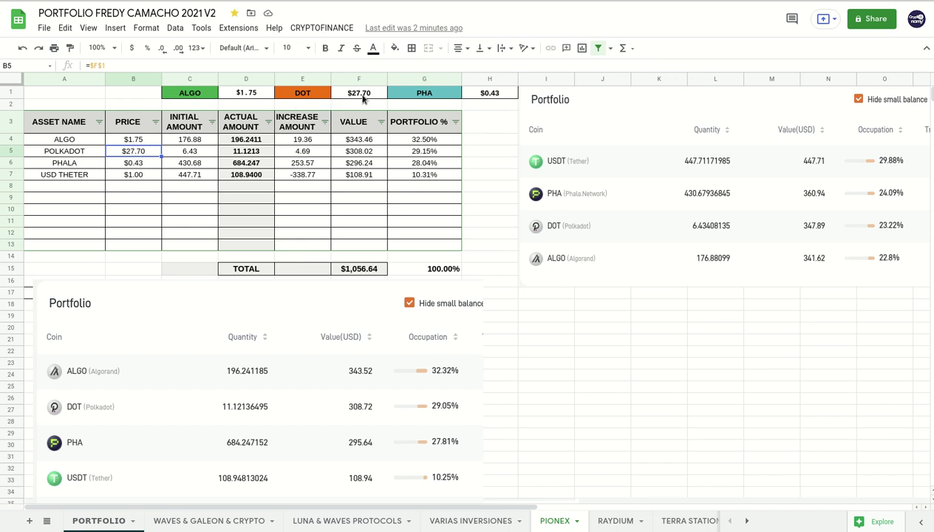
click(140, 167)
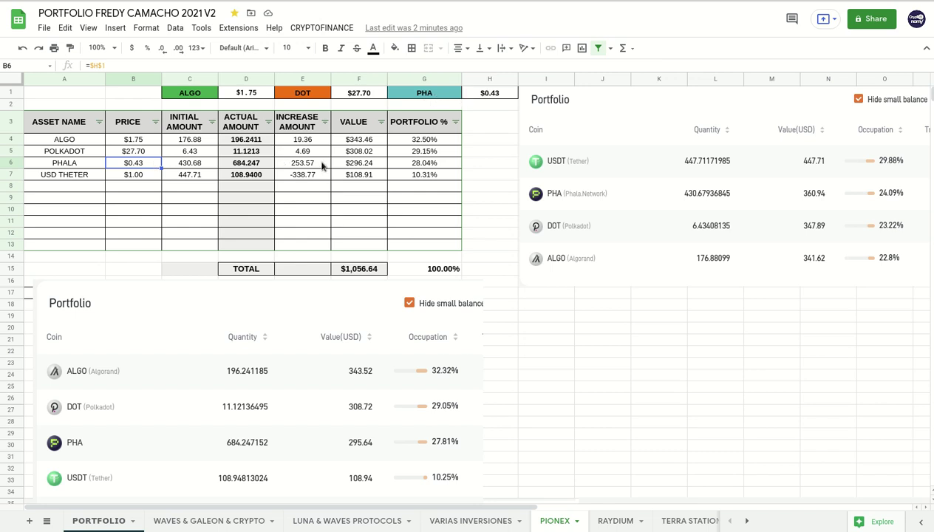
click(479, 176)
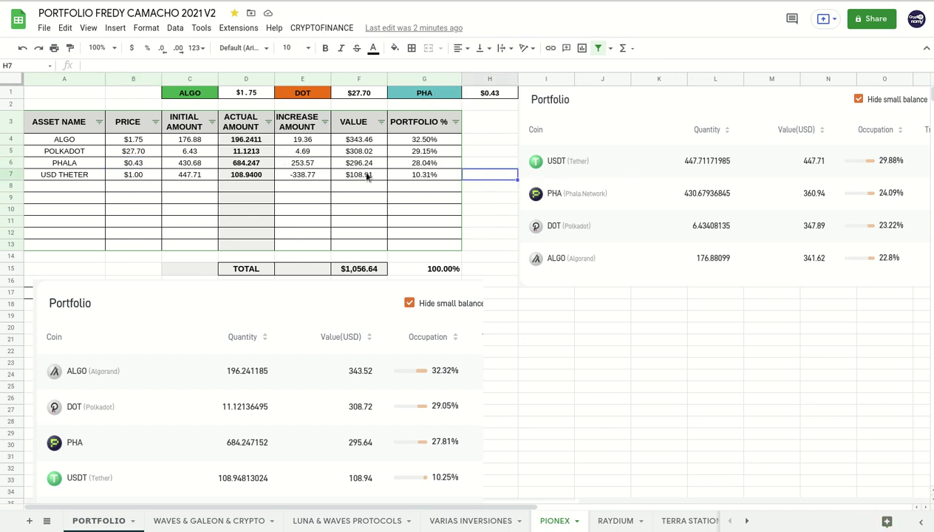
click(356, 140)
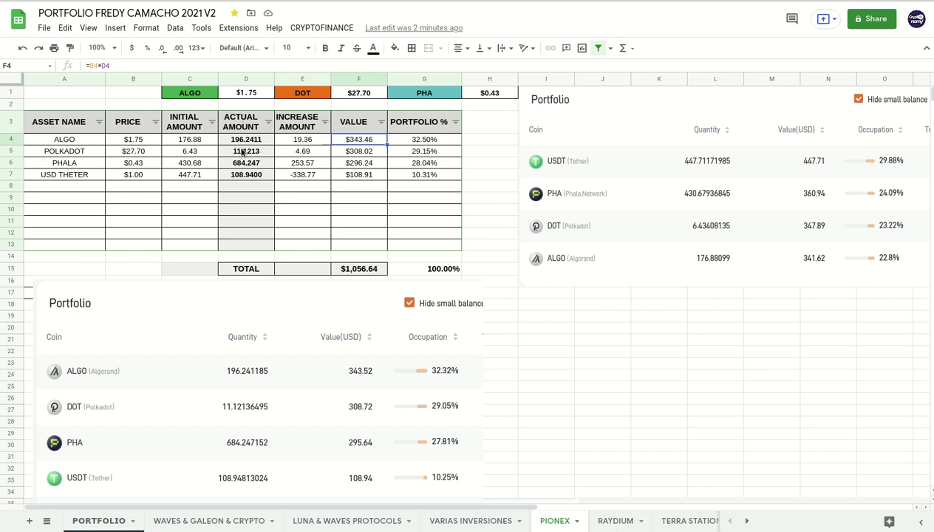
- Examine the Portfolio % formulas of the four coins in G4:G7 alongside the Occupation figures in the Pionex screenshot
click(455, 122)
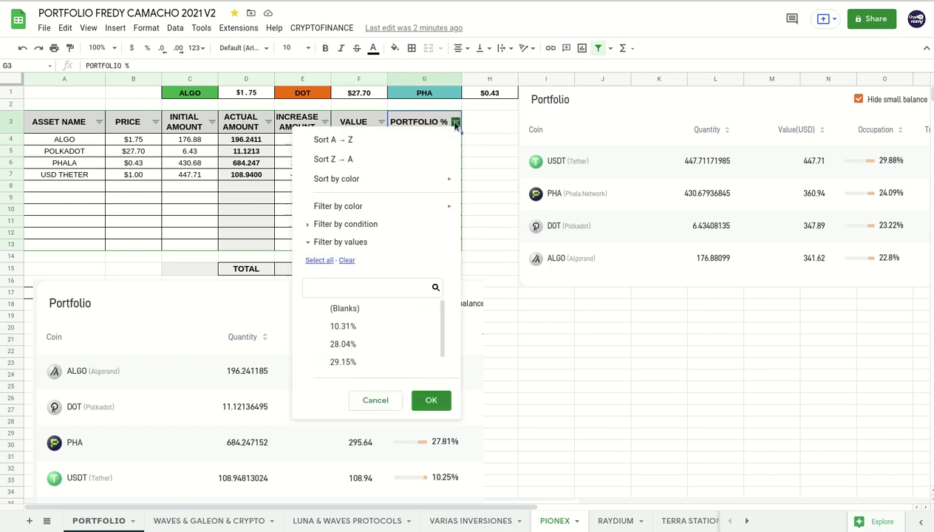
click(384, 161)
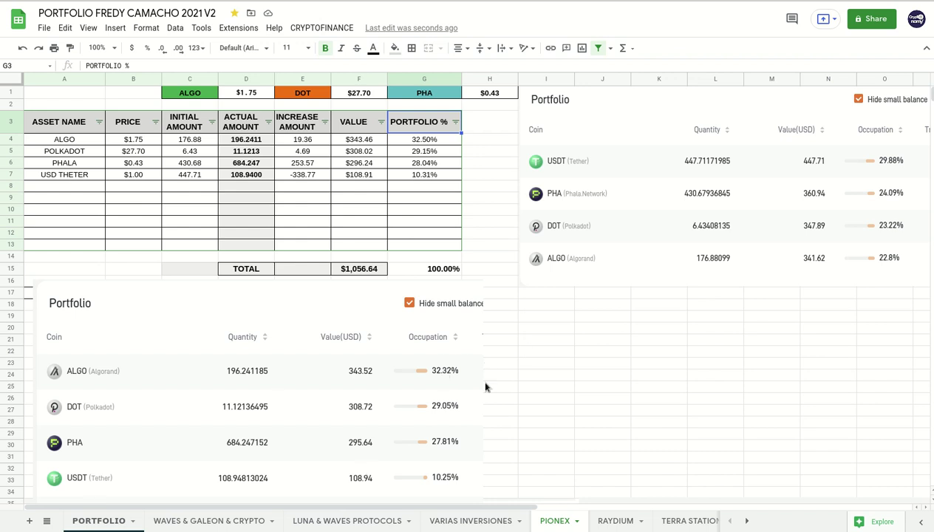
click(435, 141)
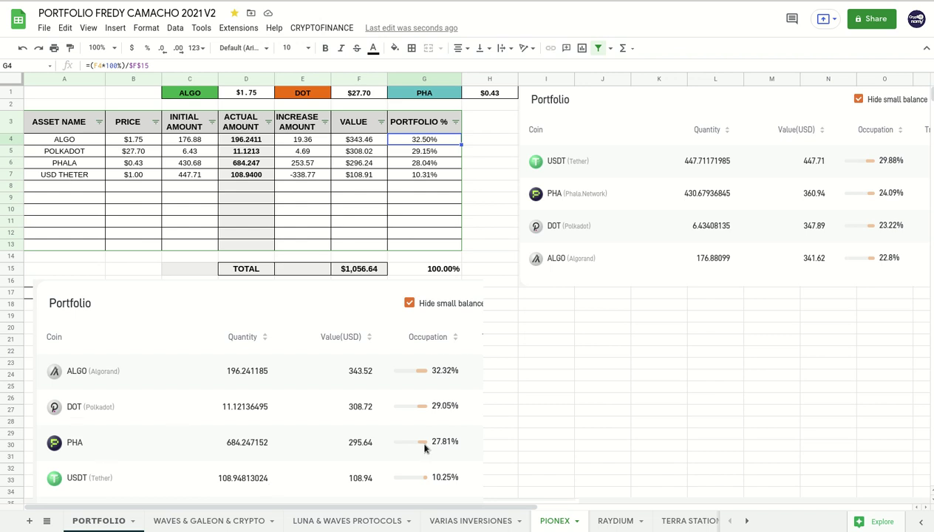
click(436, 151)
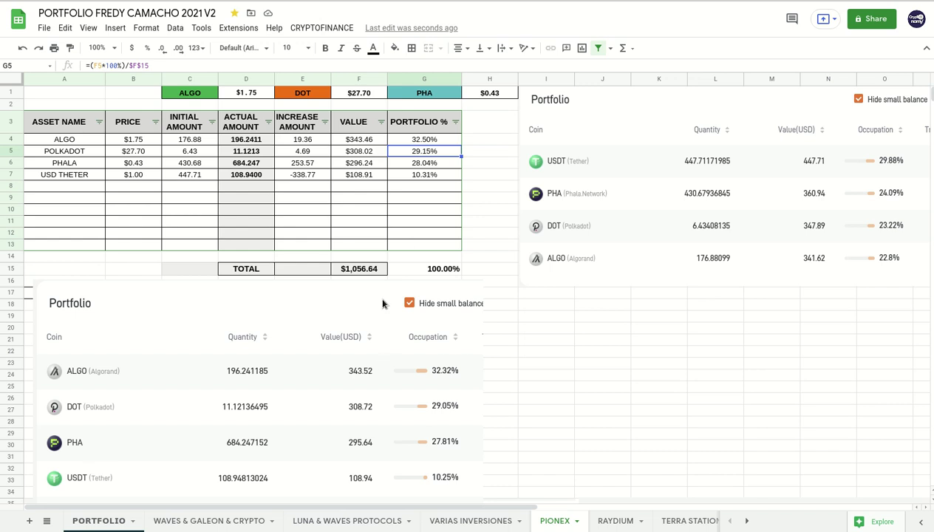
click(429, 167)
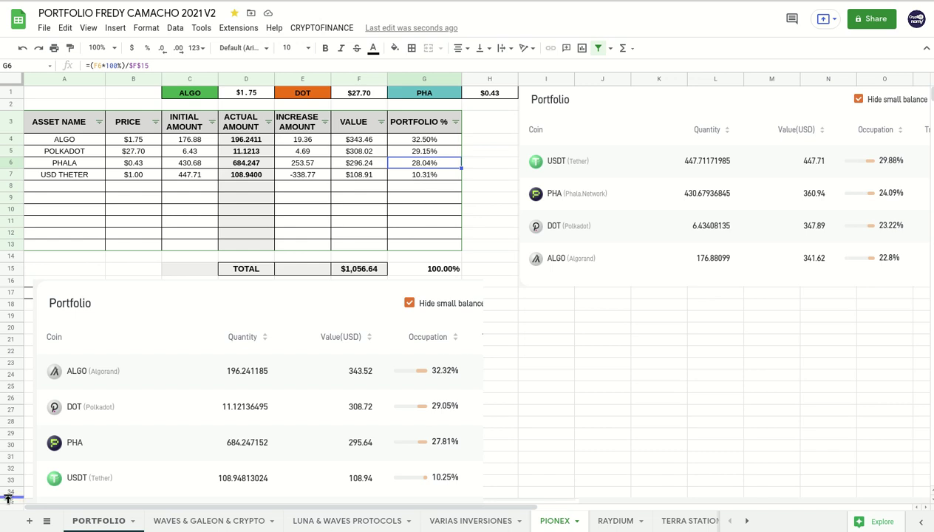
click(440, 177)
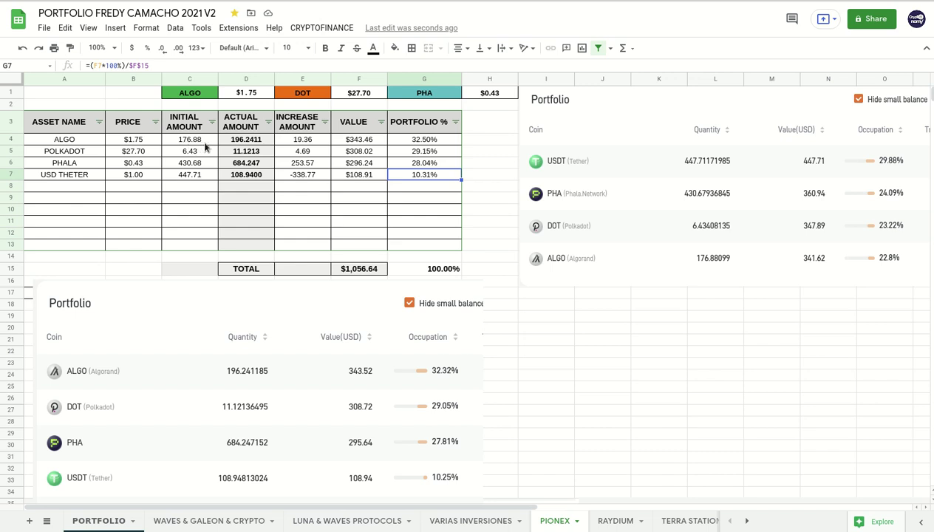
- Compare the Initial Amount and Actual Amount of ALGO, Polkadot and Phala in rows 4 to 6
click(240, 142)
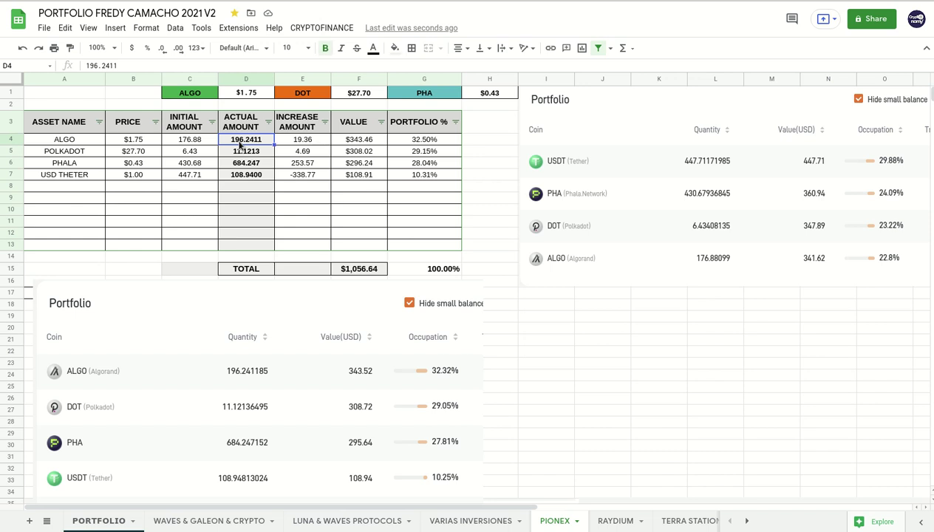
click(201, 152)
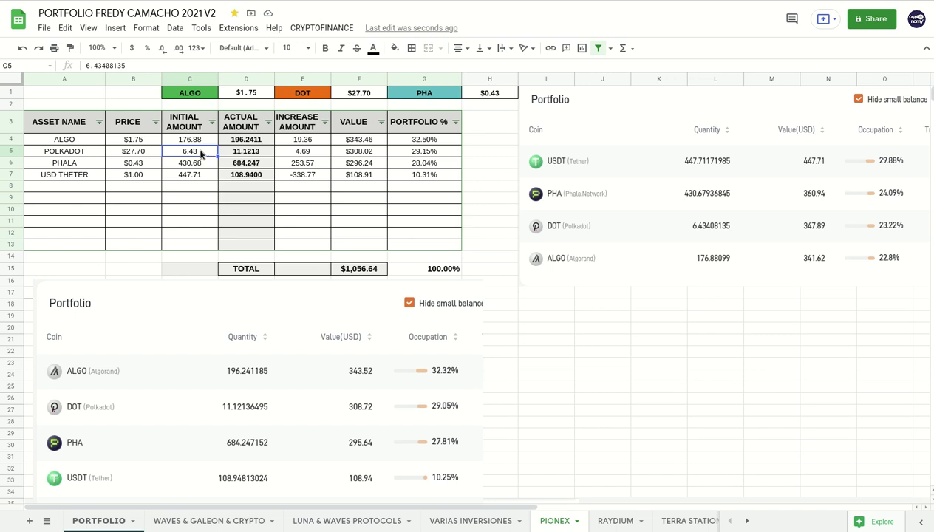
click(249, 155)
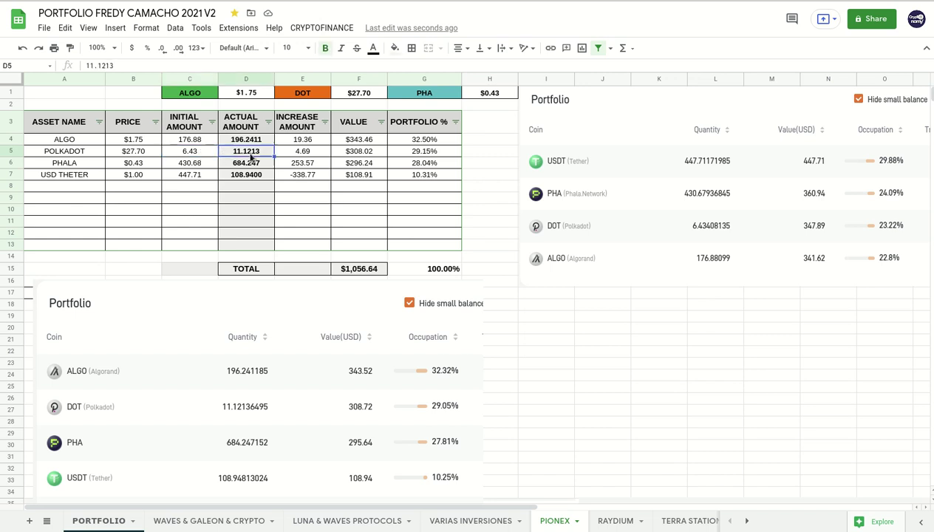
click(193, 169)
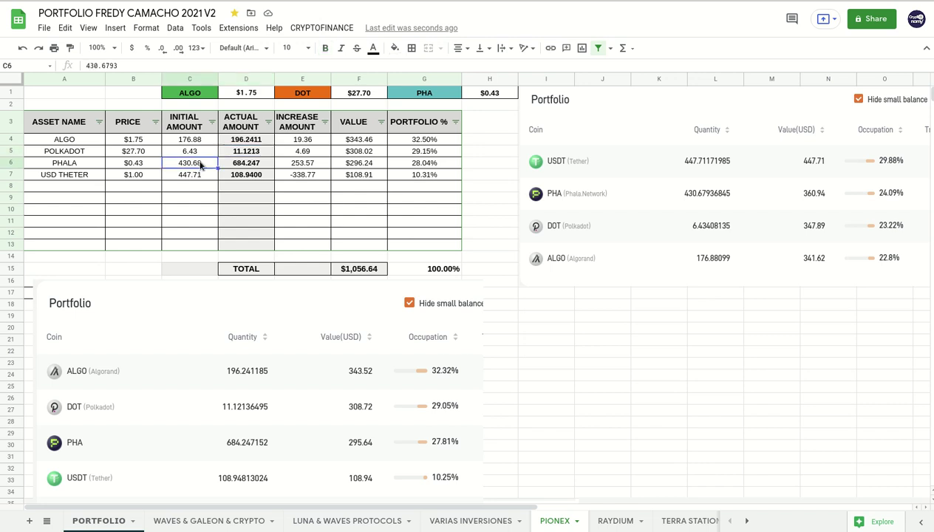
click(260, 166)
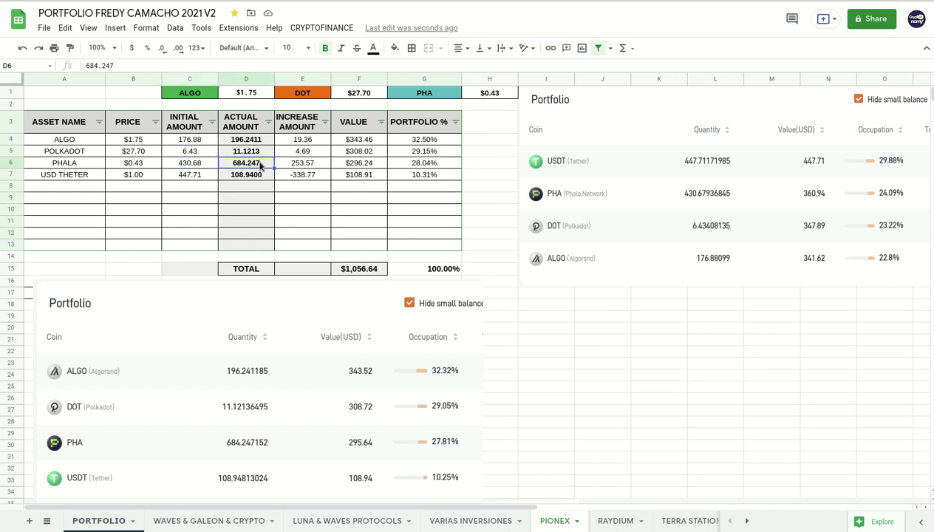
- Review the total Value formula in F15, together with the Actual Amounts in D4:D7 and the asset names in A4:A6
click(372, 273)
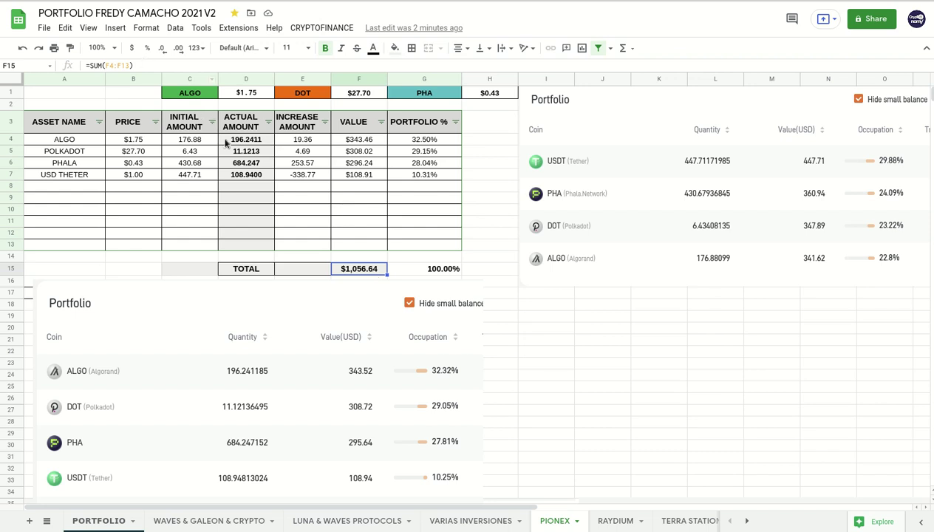
click(247, 142)
click(246, 153)
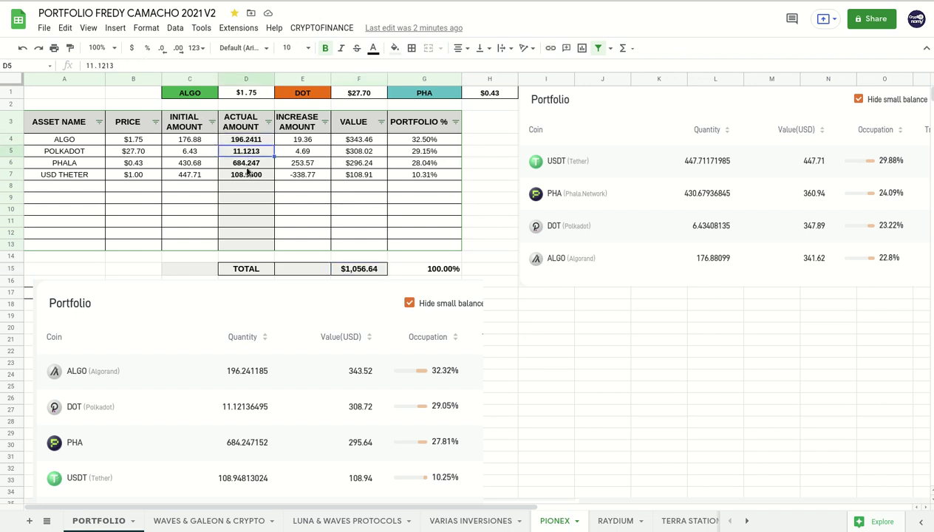
click(246, 159)
click(247, 176)
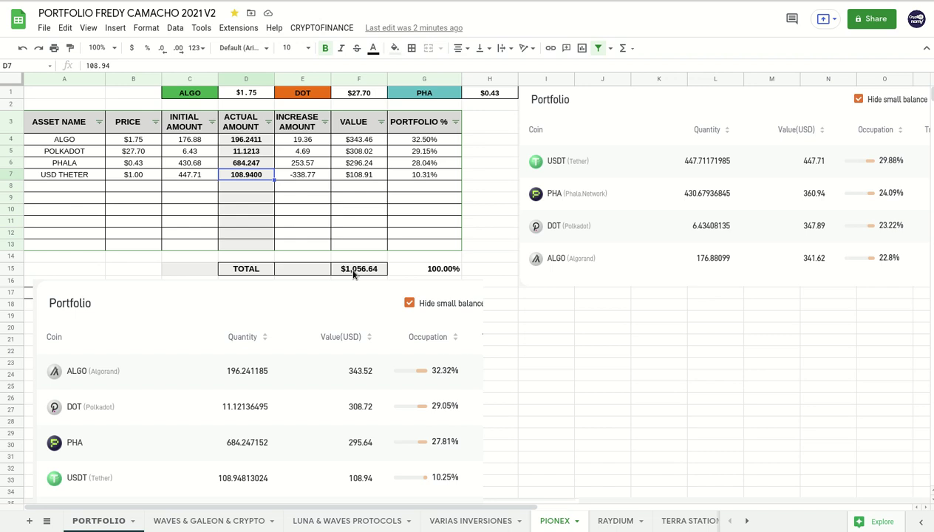
click(75, 141)
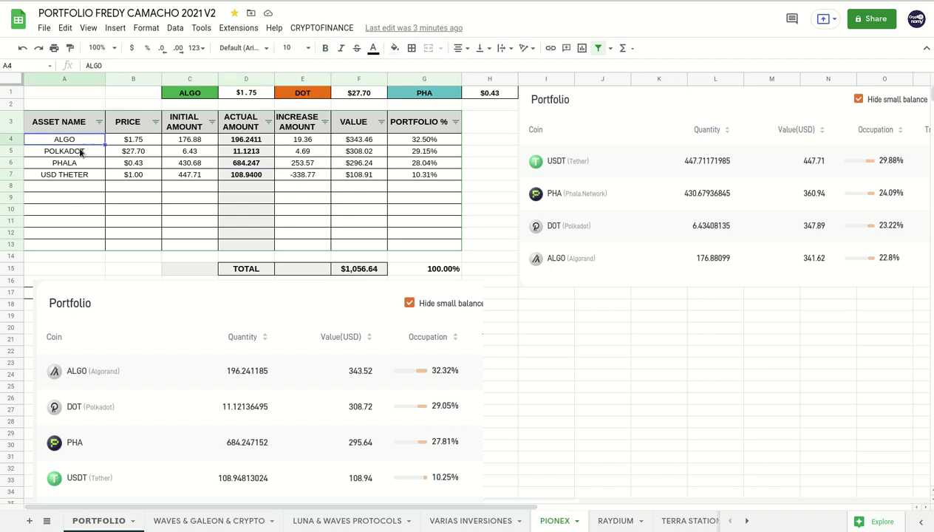
click(80, 152)
click(89, 166)
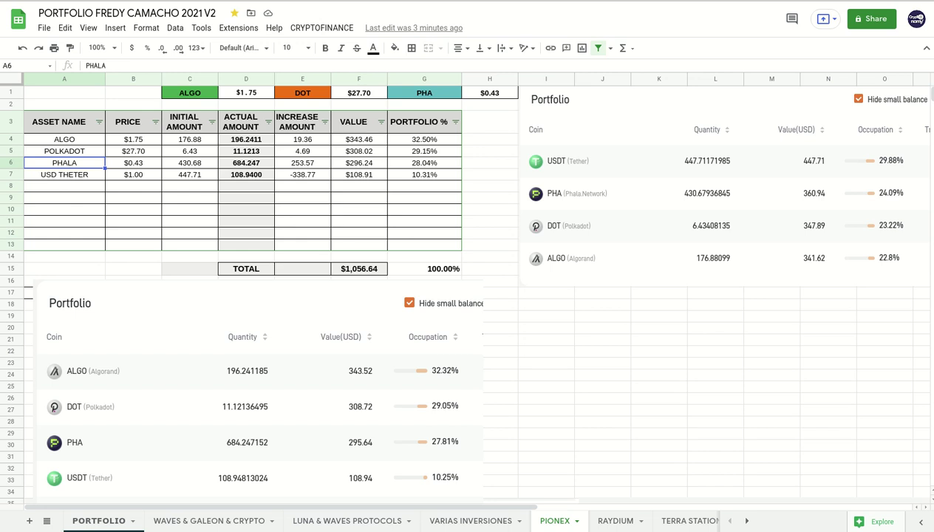
- Switch to Telegram and open the TERRA (LUNA) chart photo posted in the Cryptonomy broadcast channel
mouse_move(772, 521)
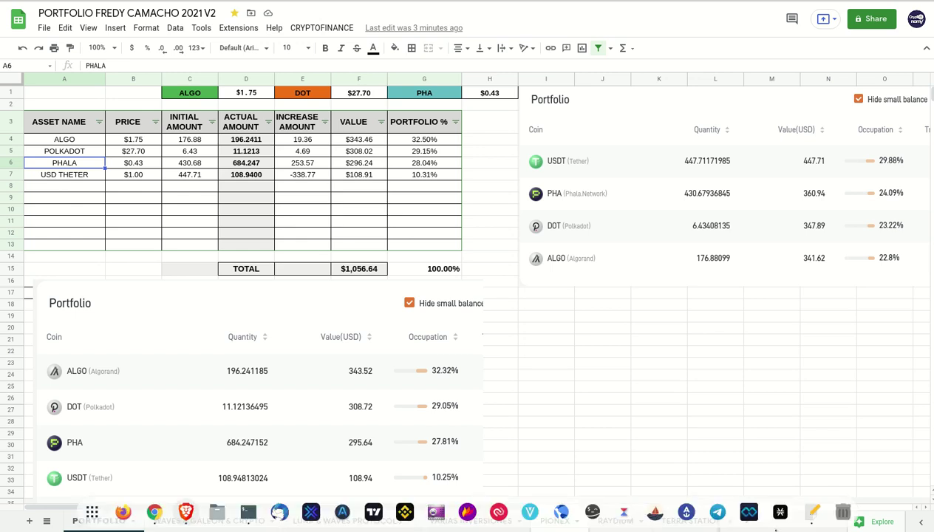
click(718, 512)
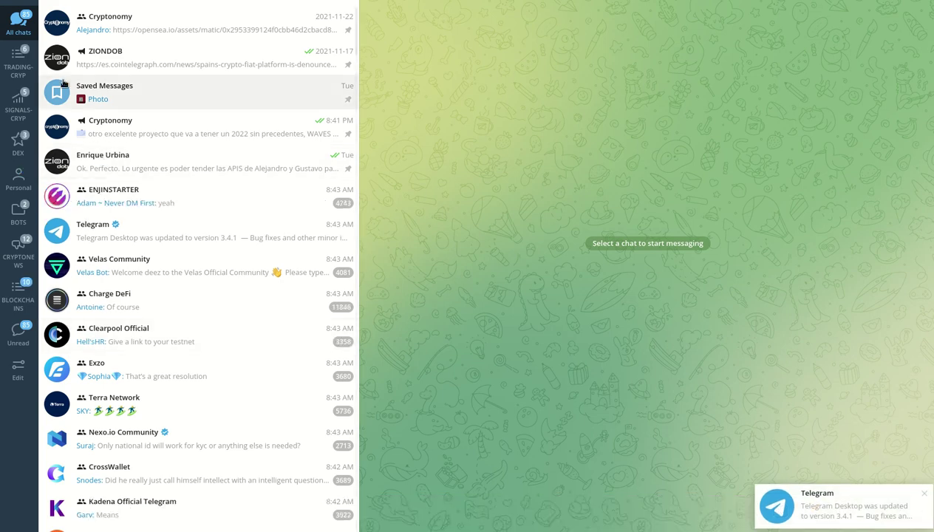
click(111, 126)
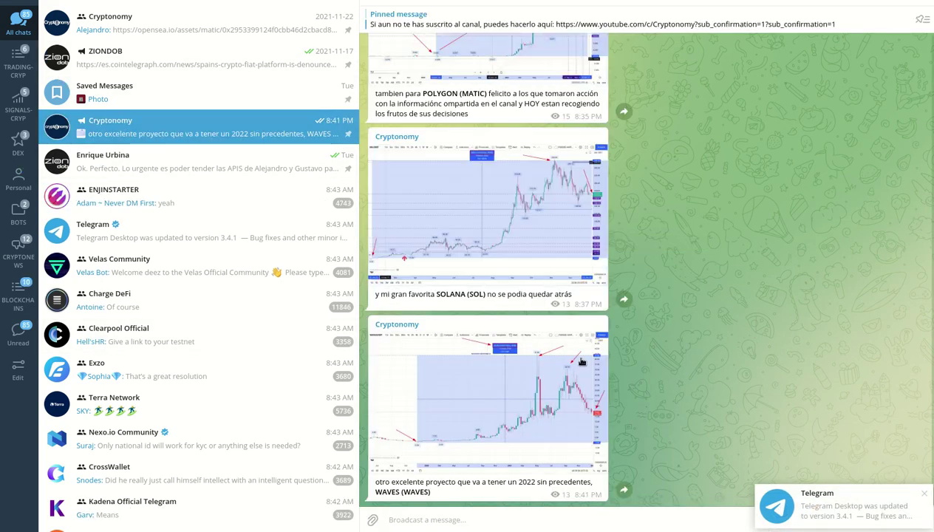
scroll(555, 303, up, 10)
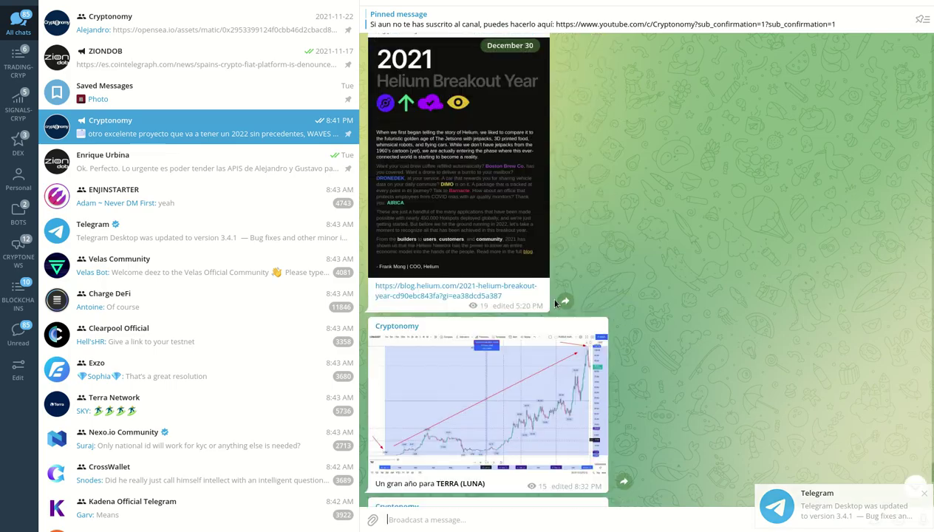
click(519, 284)
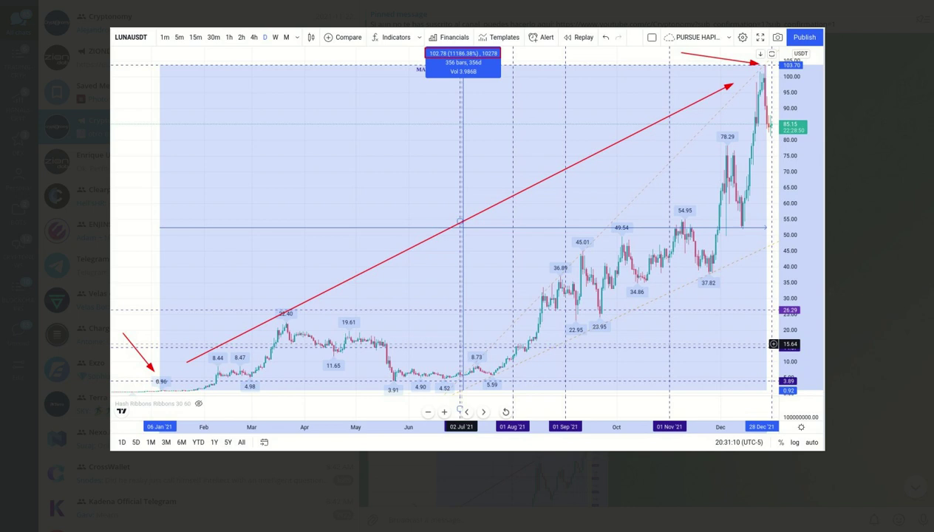
- Look through the POLYGON (MATIC), SOLANA (SOL) and WAVES chart photos that follow, and close the photo viewer
mouse_move(47, 355)
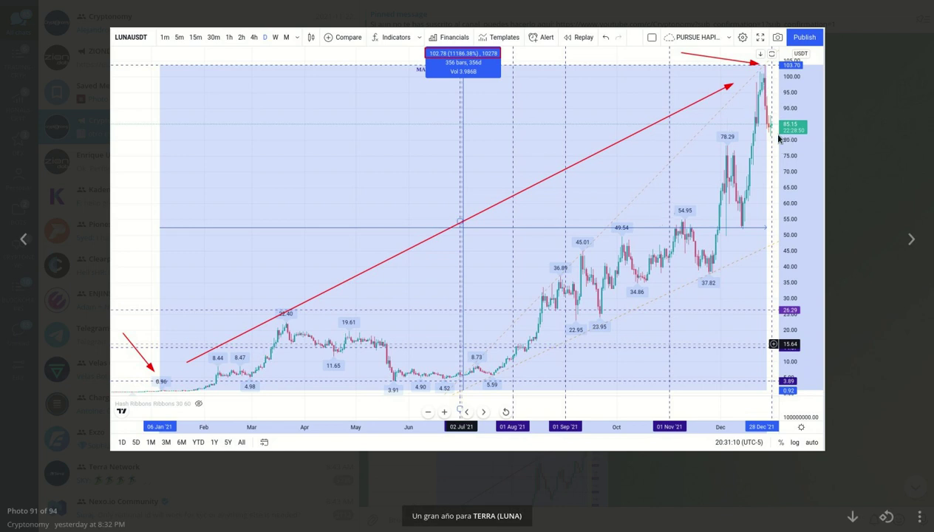
key(Right)
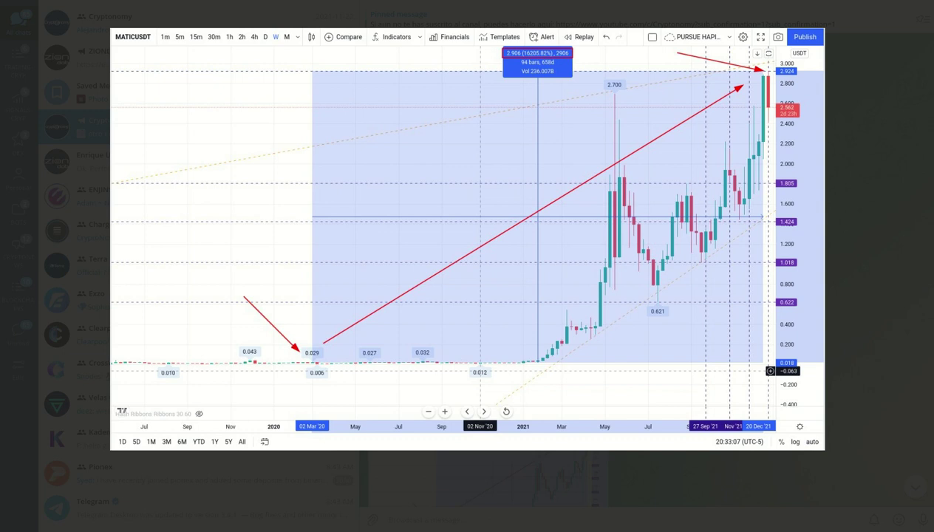
key(Right)
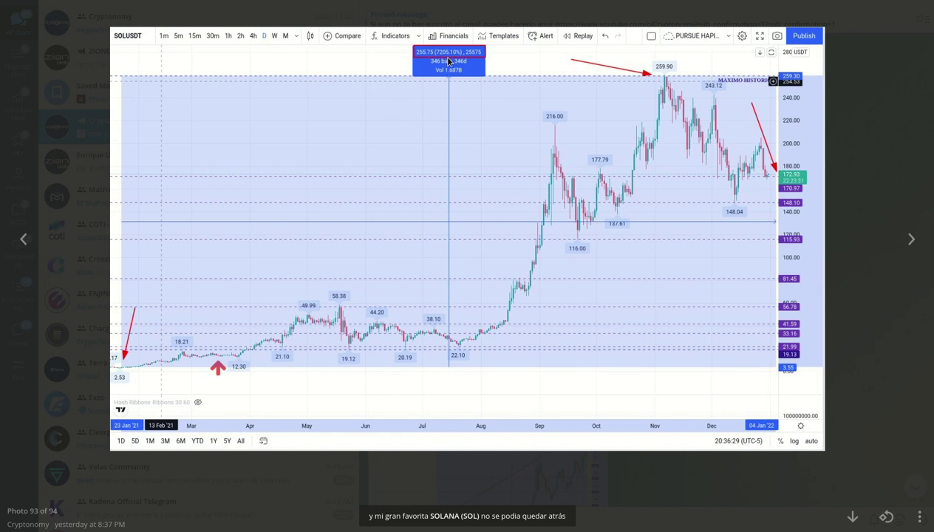
key(Right)
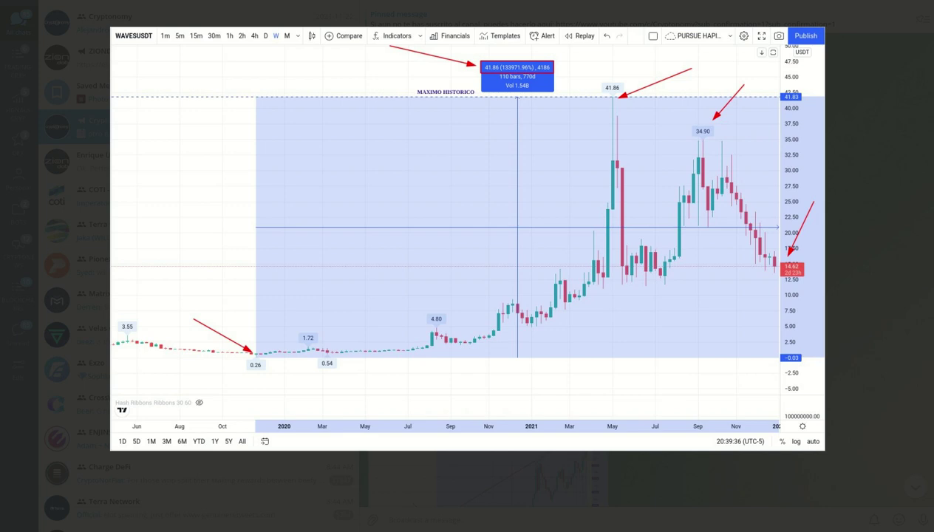
key(Escape)
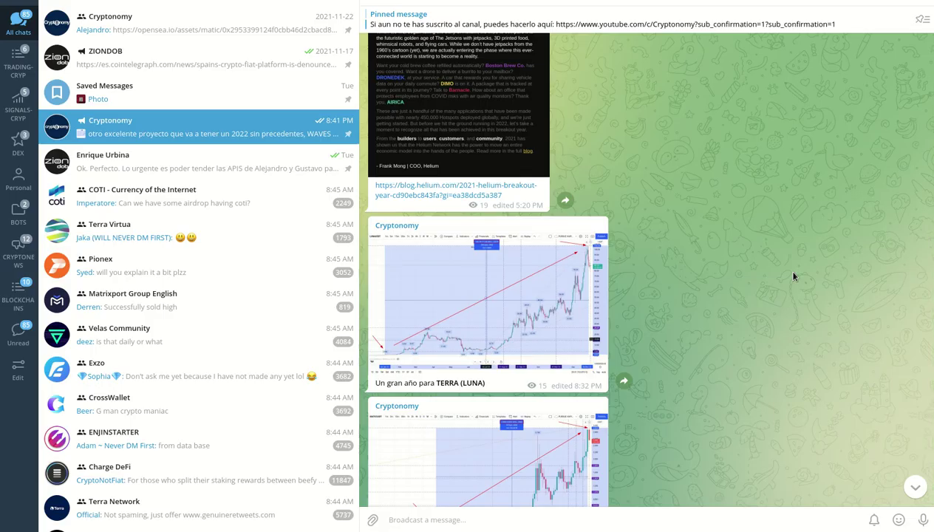
- Switch to Pionex, look at the USDT spot market list and open the NEAR/USDT trading page
key(alt+Tab)
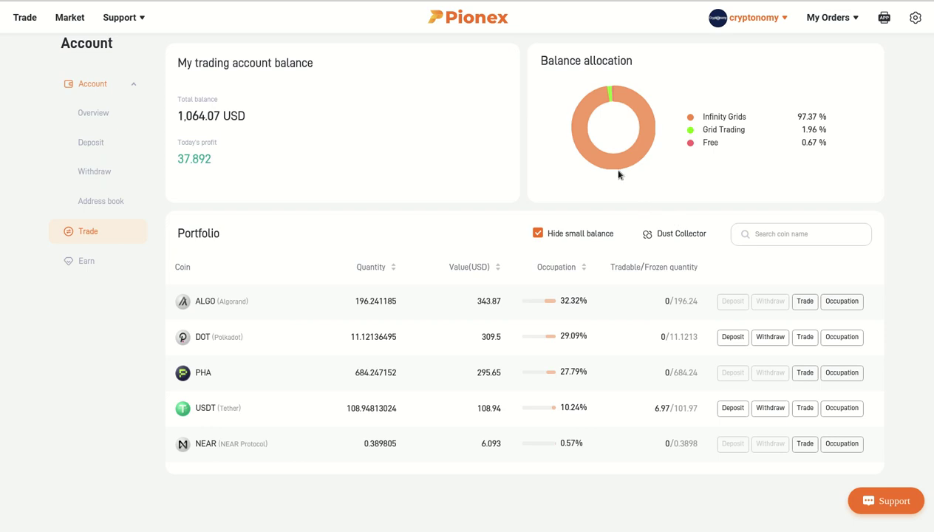
click(70, 18)
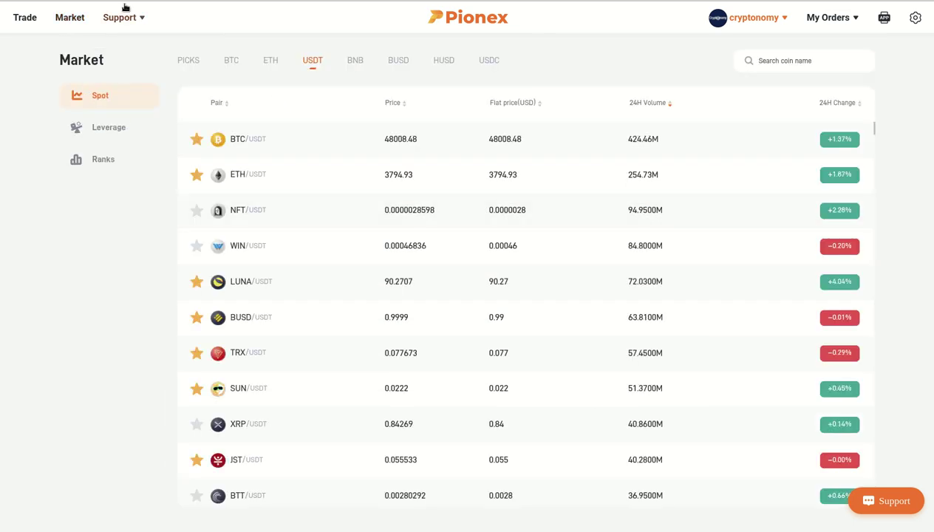
click(31, 20)
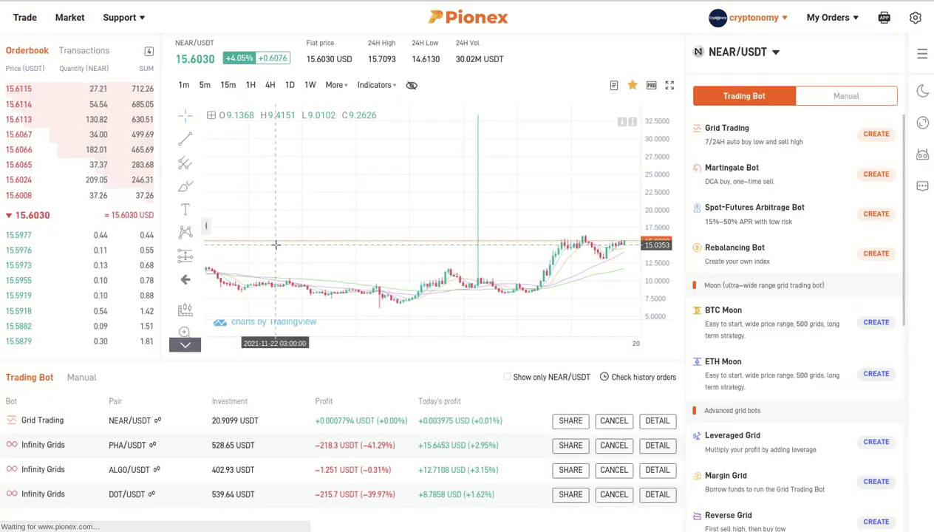
- Show the NEAR/USDT chart at the 1D interval with a compressed price scale
click(334, 85)
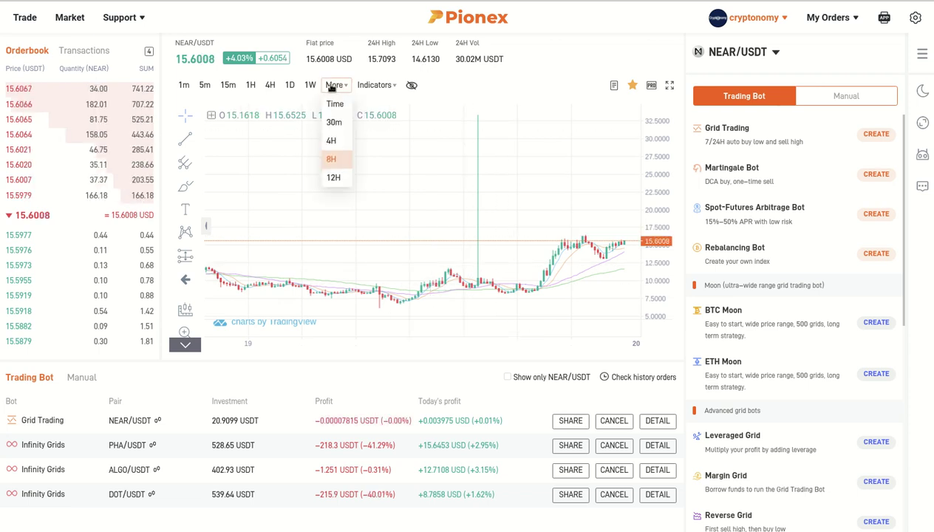
click(291, 85)
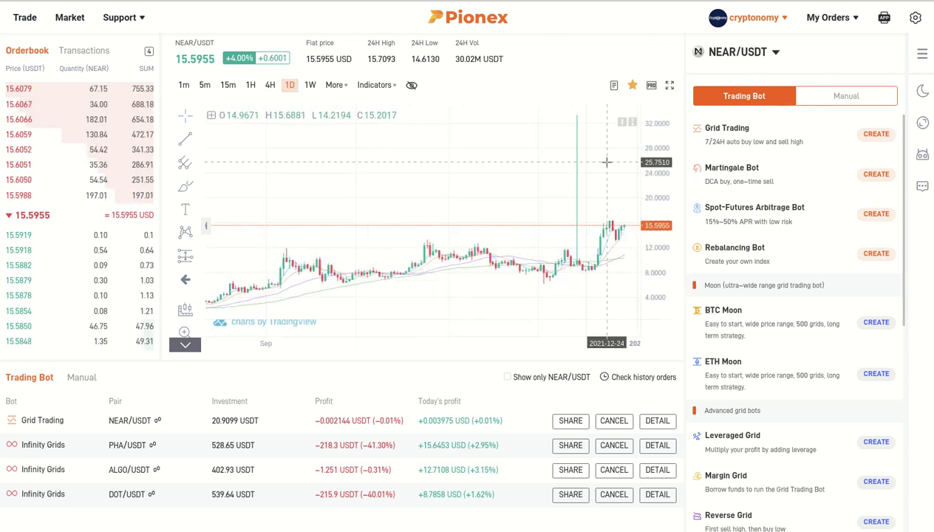
drag(649, 137, 662, 206)
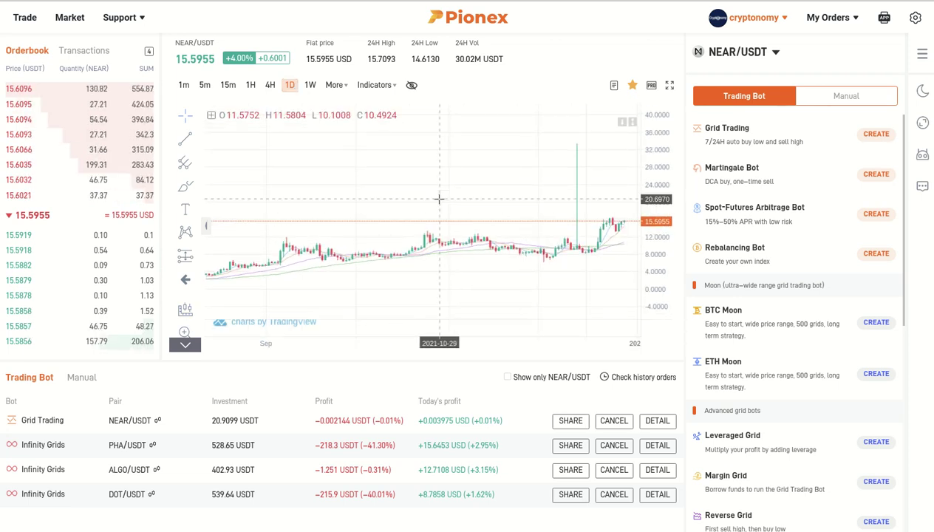
scroll(437, 198, up, 3)
- Show the NEAR/USDT chart at the 1W interval with its whole price history from 2020 to 2022 in view
click(309, 85)
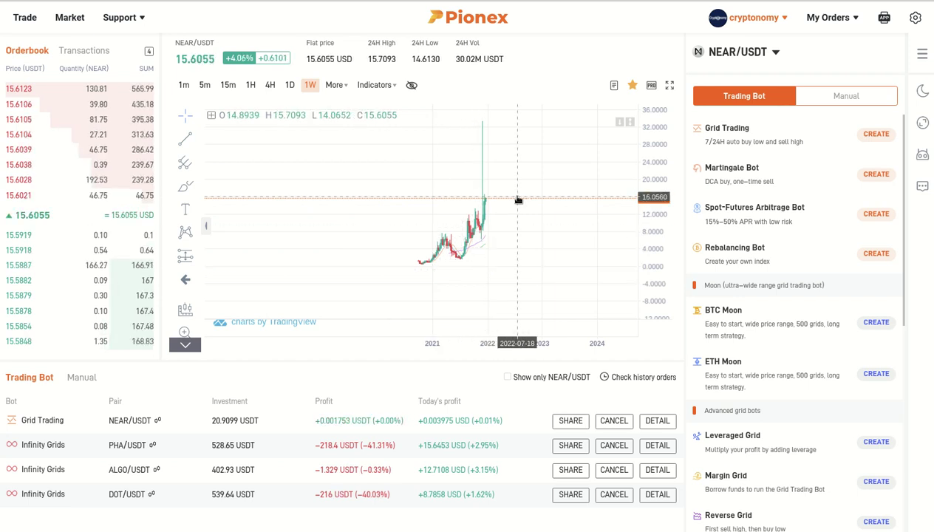
scroll(518, 199, up, 3)
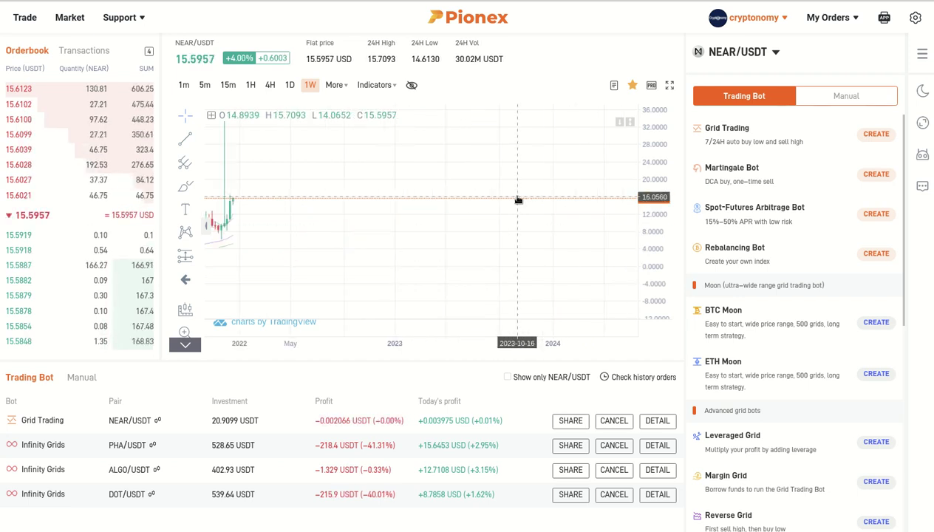
drag(302, 254, 573, 235)
scroll(514, 257, up, 2)
drag(373, 276, 442, 286)
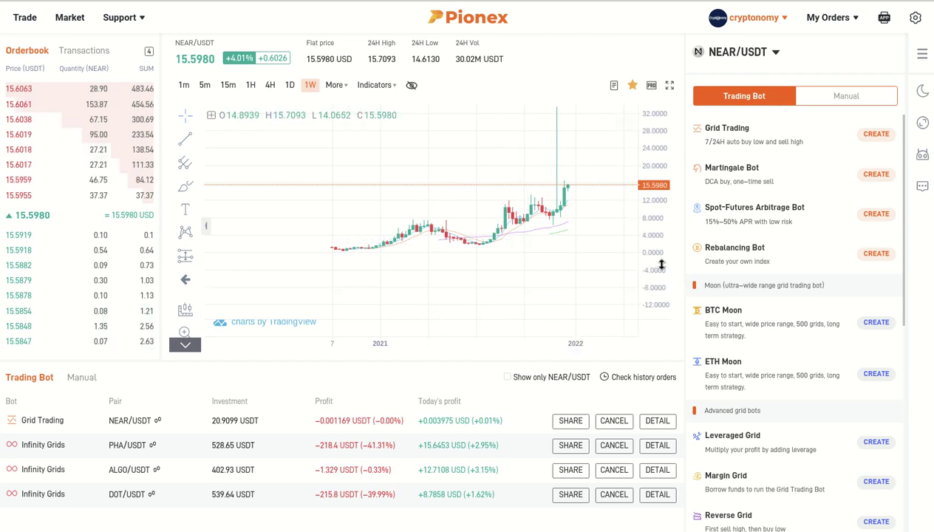
- Stretch the price scale of the NEAR/USDT 1W chart and shift the chart so the latest candles stay in view
drag(661, 264, 646, 211)
drag(554, 267, 508, 238)
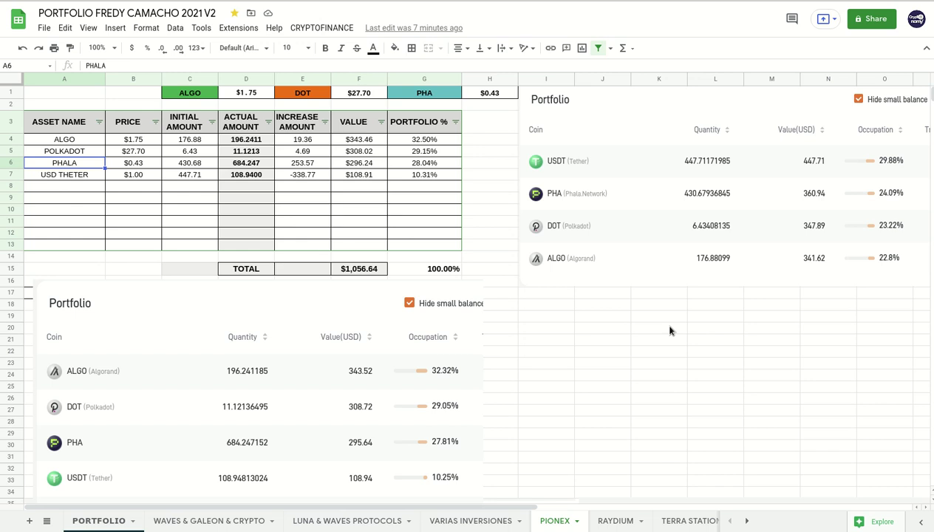
- Switch to the portfolio spreadsheet and review the PIONEX sheet's balance screenshot, ALGO initial amount, ALGO and PHALA increases and total value
scroll(295, 322, down, 1)
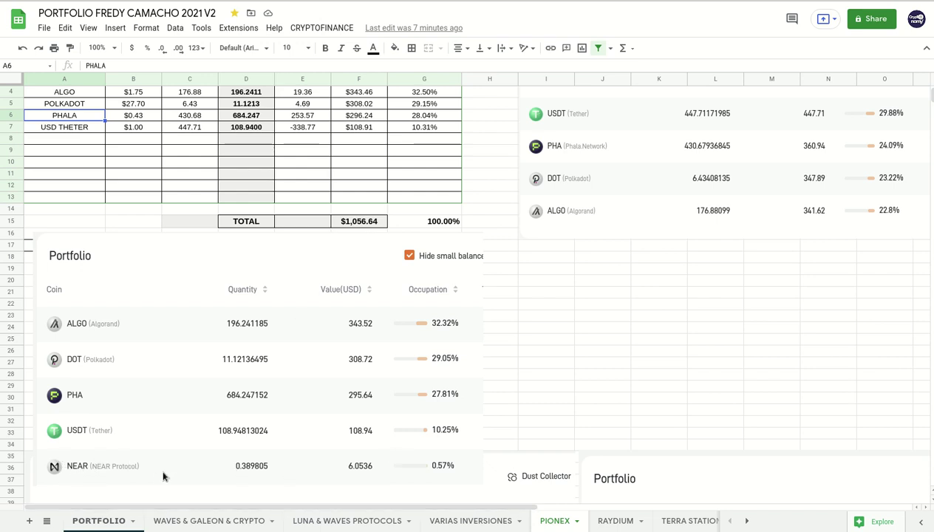
scroll(573, 365, up, 1)
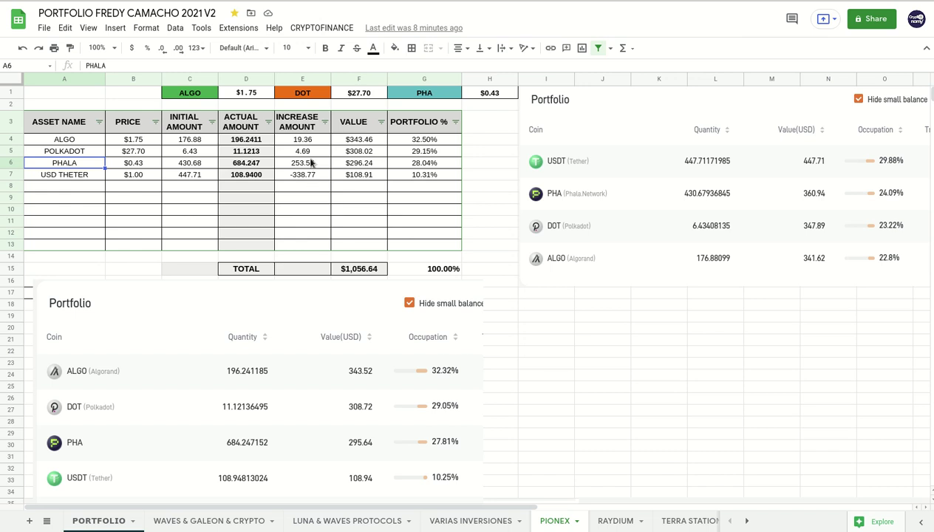
click(204, 141)
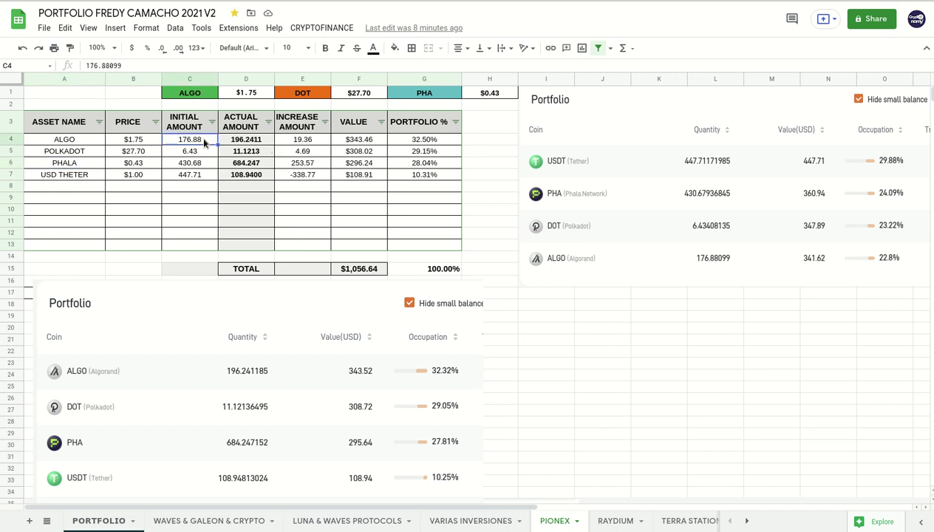
click(303, 141)
click(304, 163)
click(304, 141)
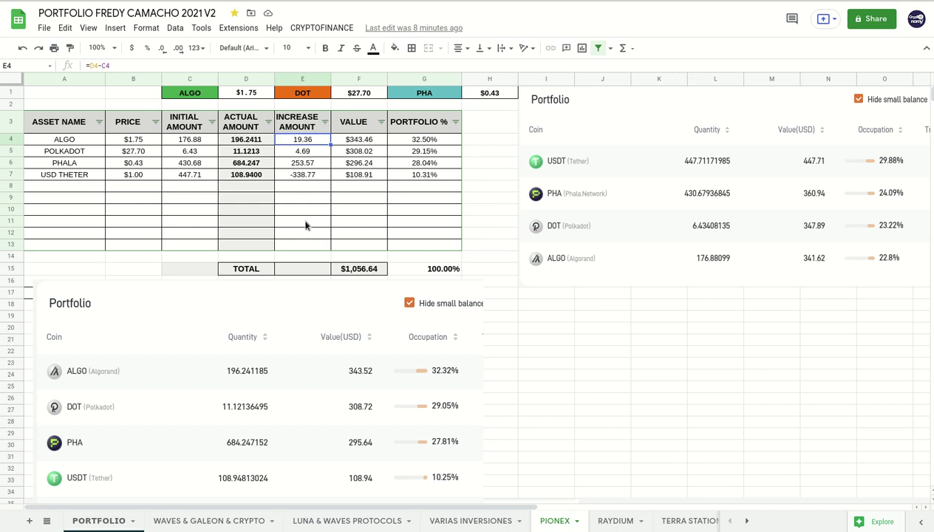
click(360, 270)
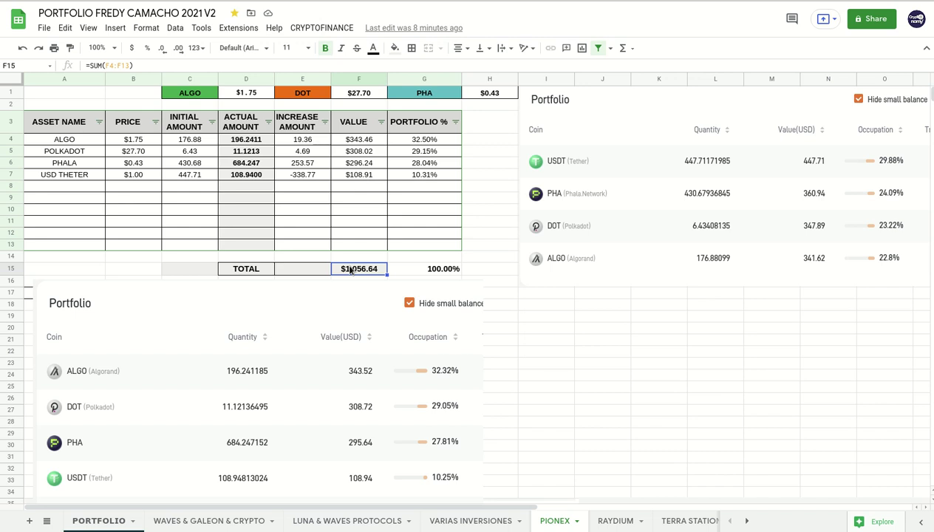
- Check the actual amounts in D4:D7, followed by the increase amounts of PHALA, POLKADOT and ALGO
click(259, 142)
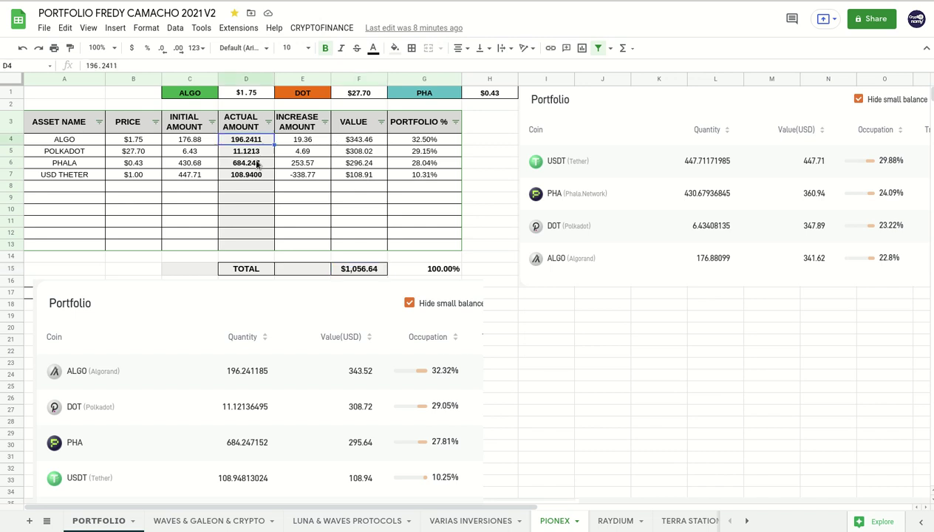
click(252, 152)
click(251, 164)
click(253, 175)
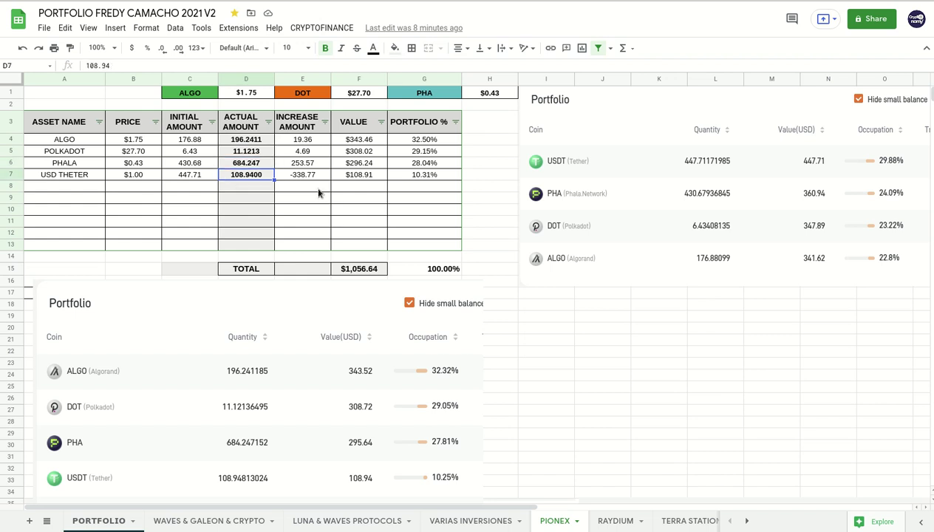
click(305, 164)
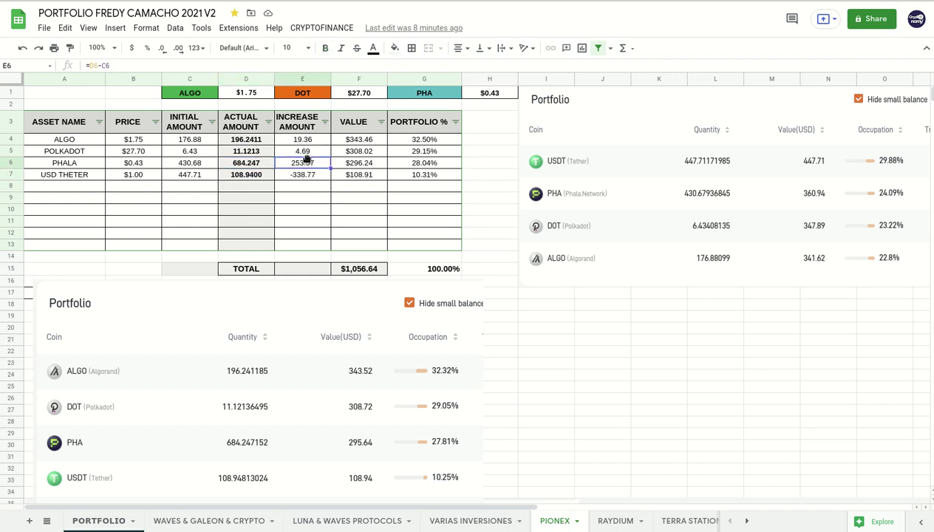
click(303, 151)
click(306, 140)
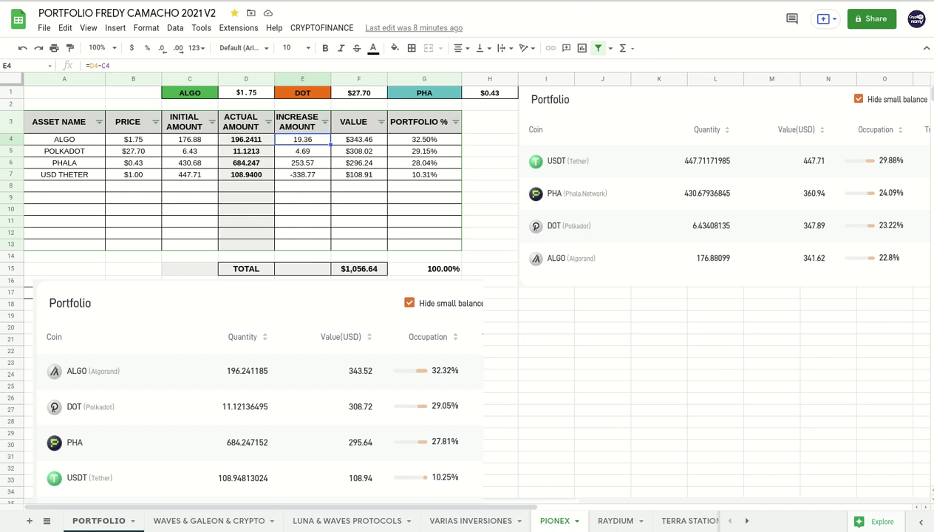
- Look at the NEAR/USDT weekly chart on Pionex again and return to the PHALA price in the portfolio spreadsheet
click(576, 0)
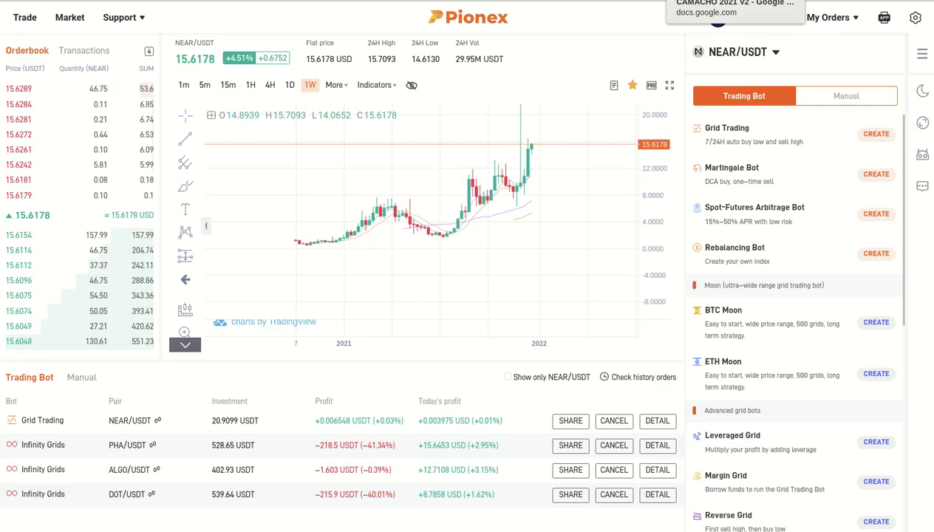
key(ctrl+Tab)
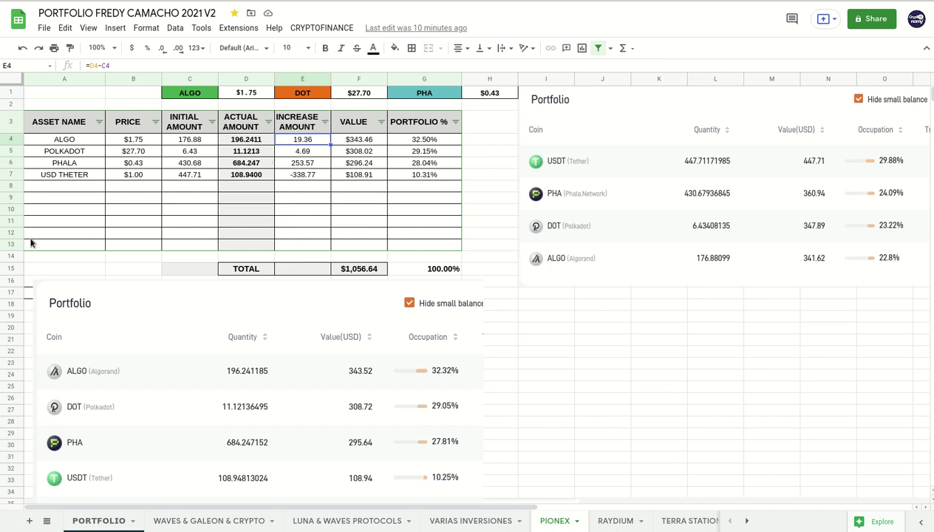
click(160, 166)
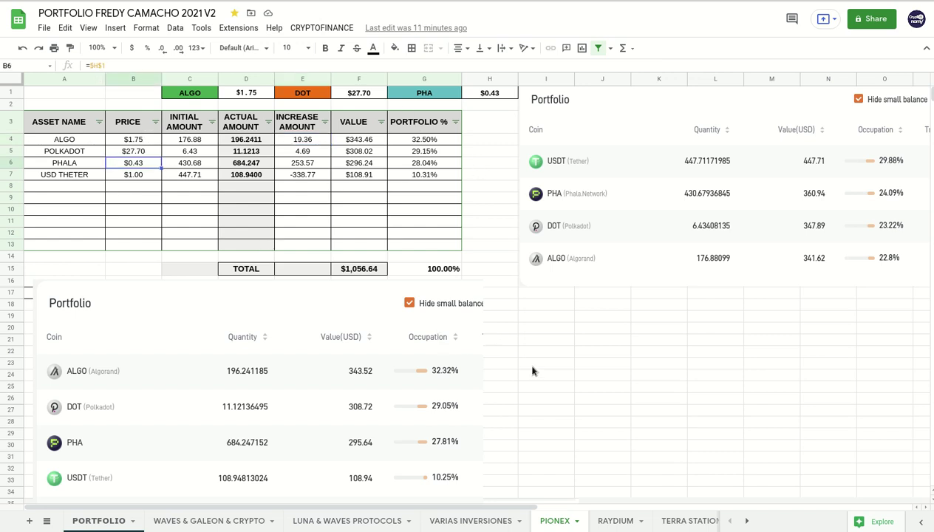
- Look over the investment tables on the VARIAS INVERSIONES sheet and go back to the PIONEX sheet
click(473, 521)
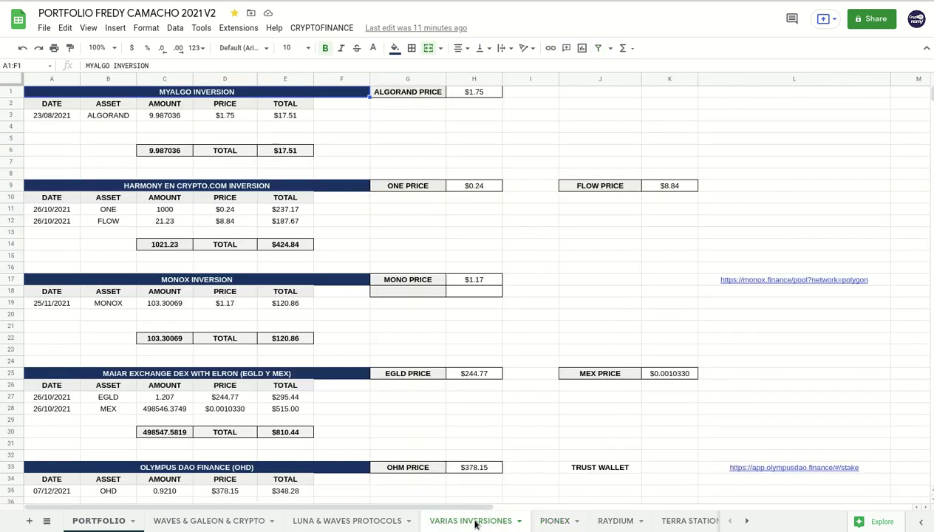
scroll(380, 231, down, 2)
scroll(380, 230, up, 2)
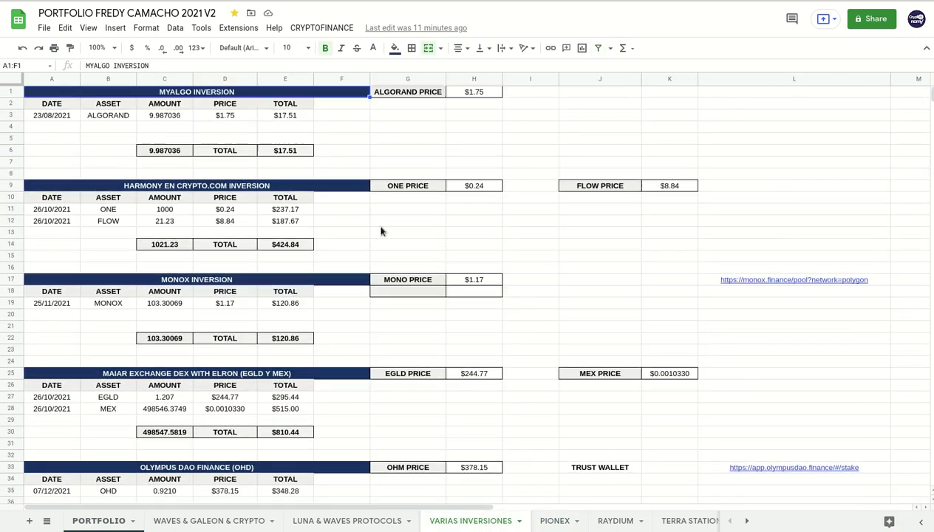
click(550, 520)
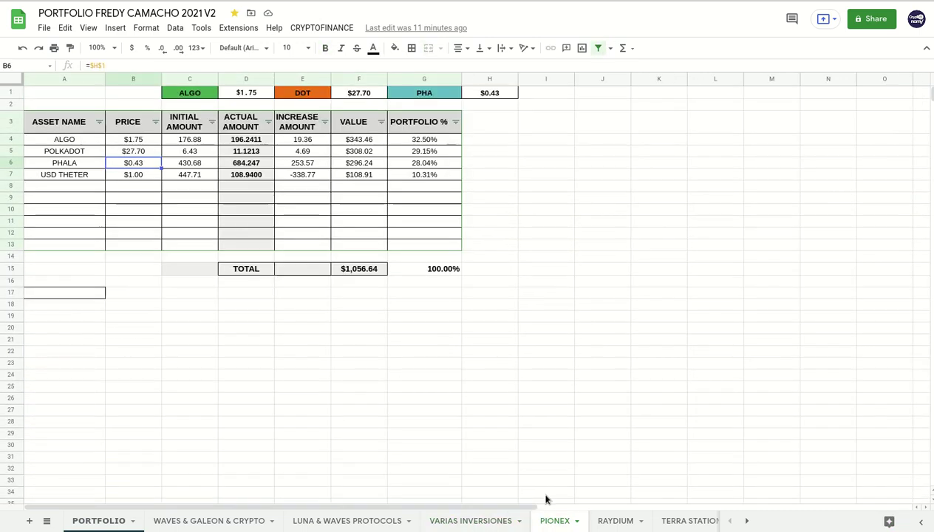
click(510, 176)
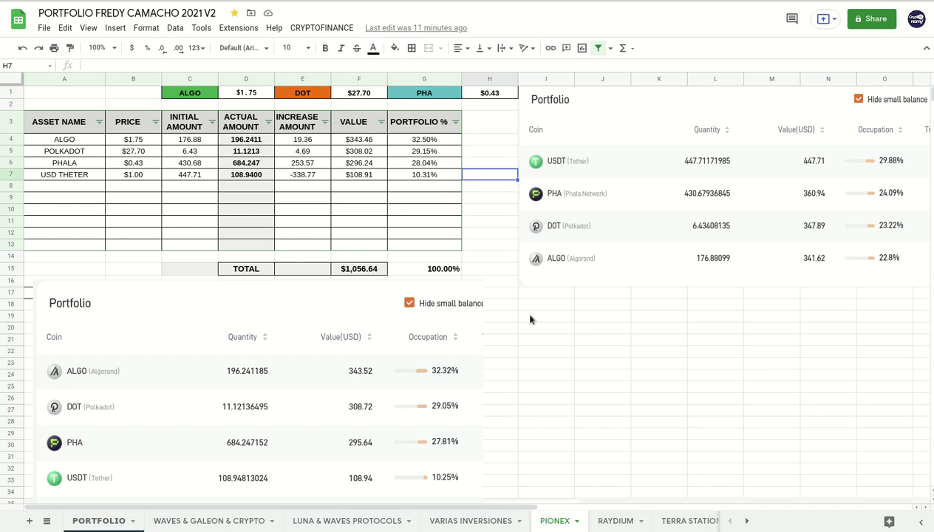
click(490, 258)
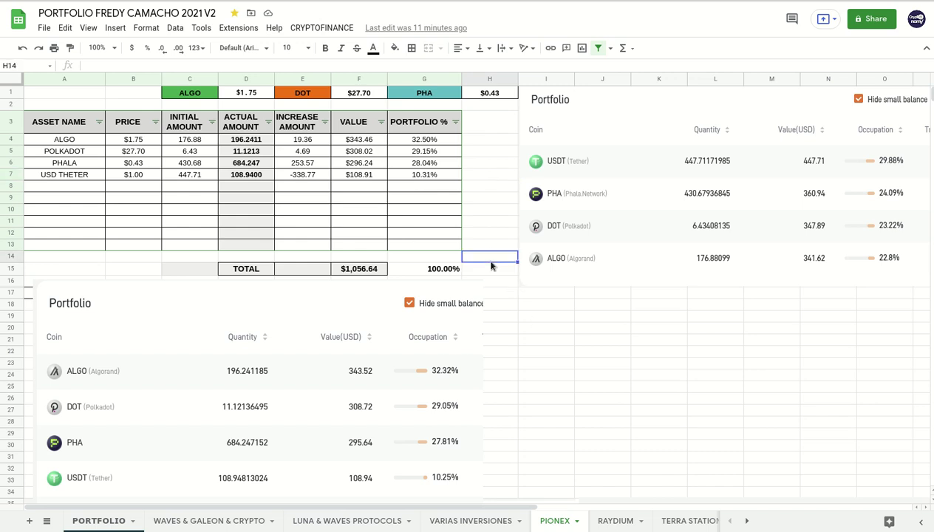